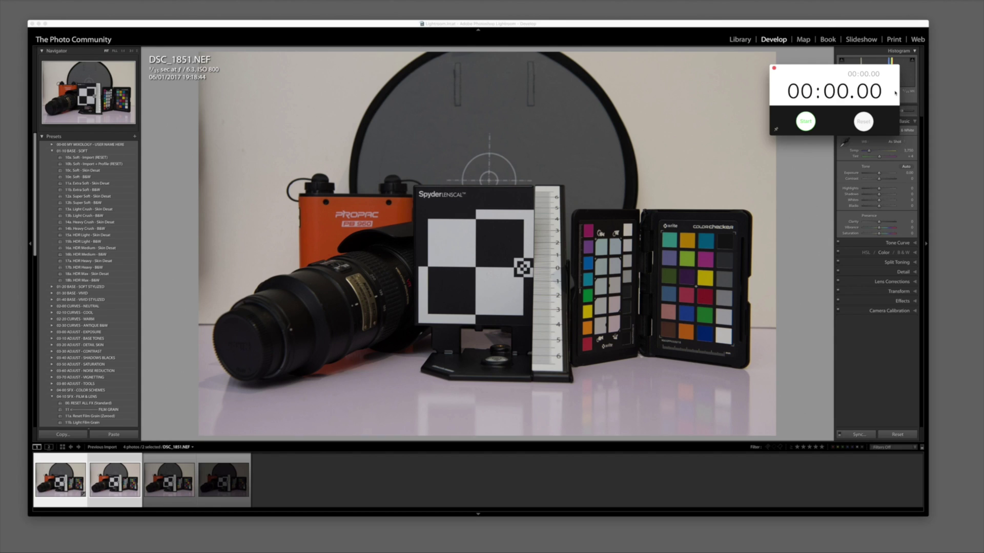
Step: Move the stopwatch clear of the import controls, add all photos from the Cornwall 2014 PT2 folder to the Lightroom catalog, and start timing
drag(896, 93, 966, 41)
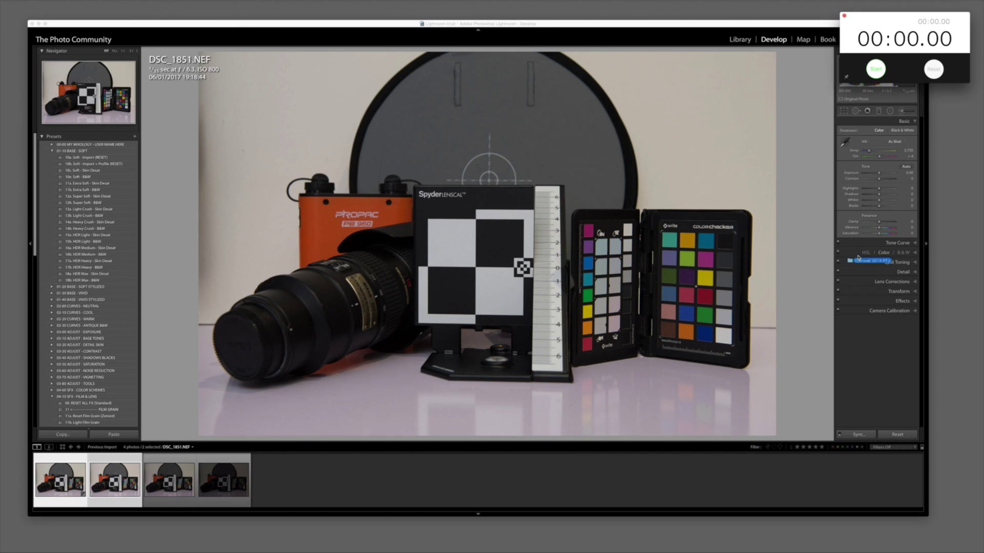
key(super+shift+i)
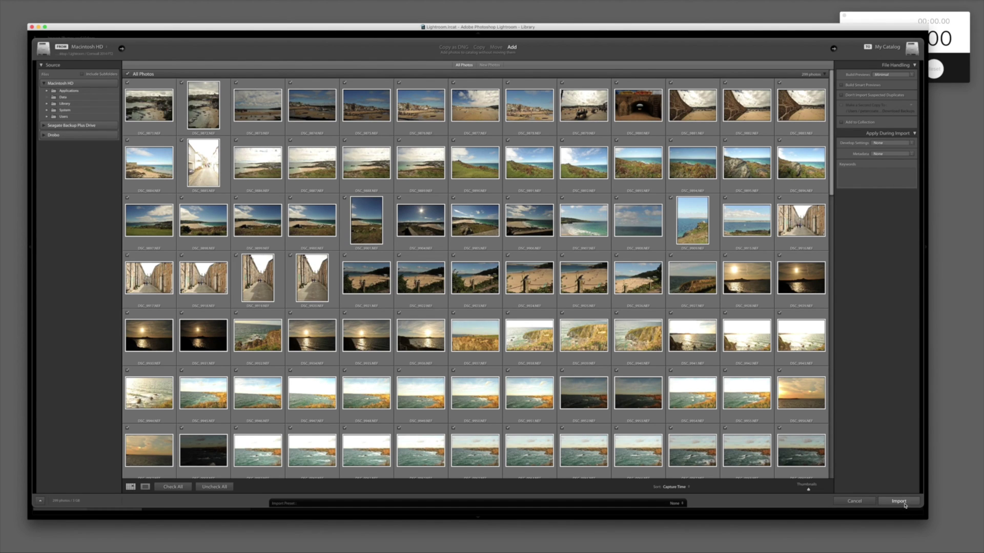
key(super+Tab)
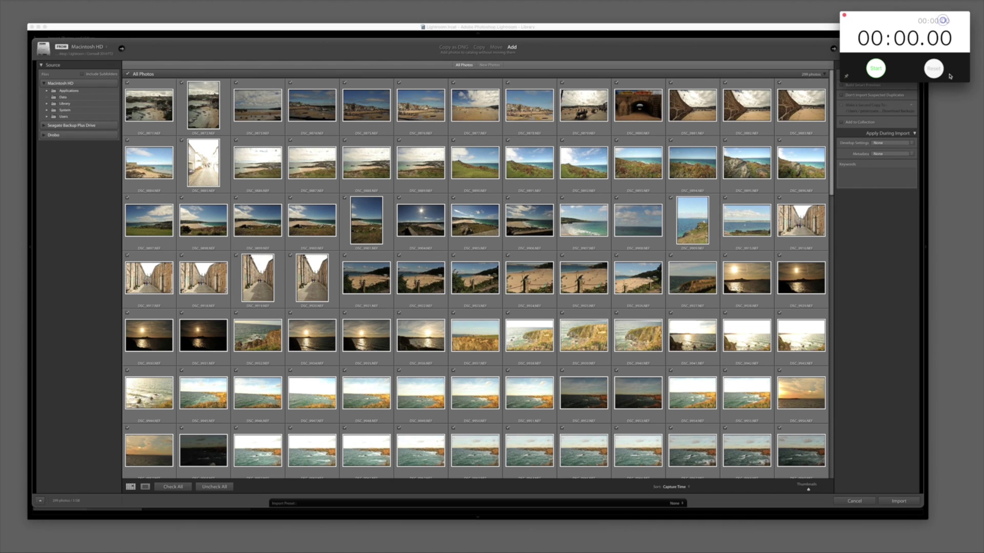
click(896, 502)
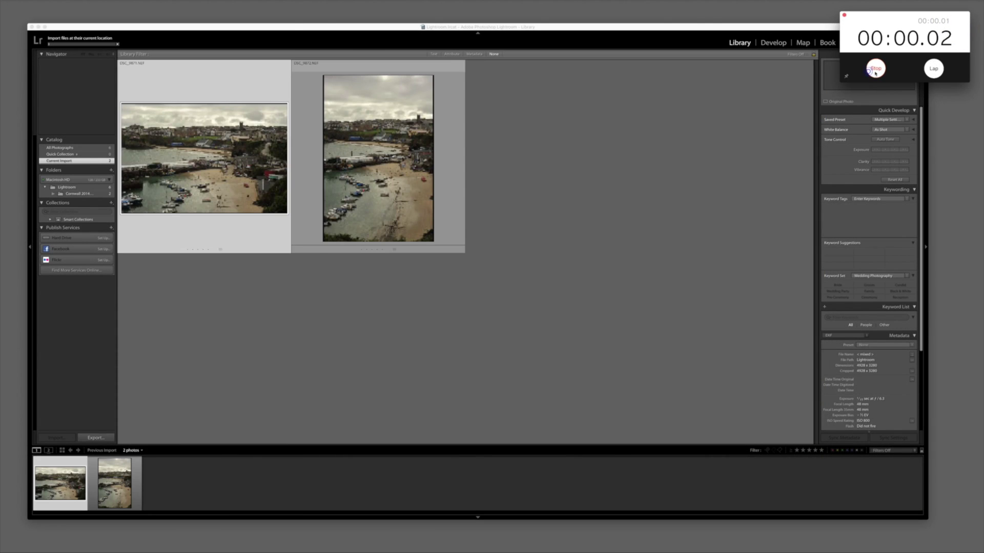
click(870, 71)
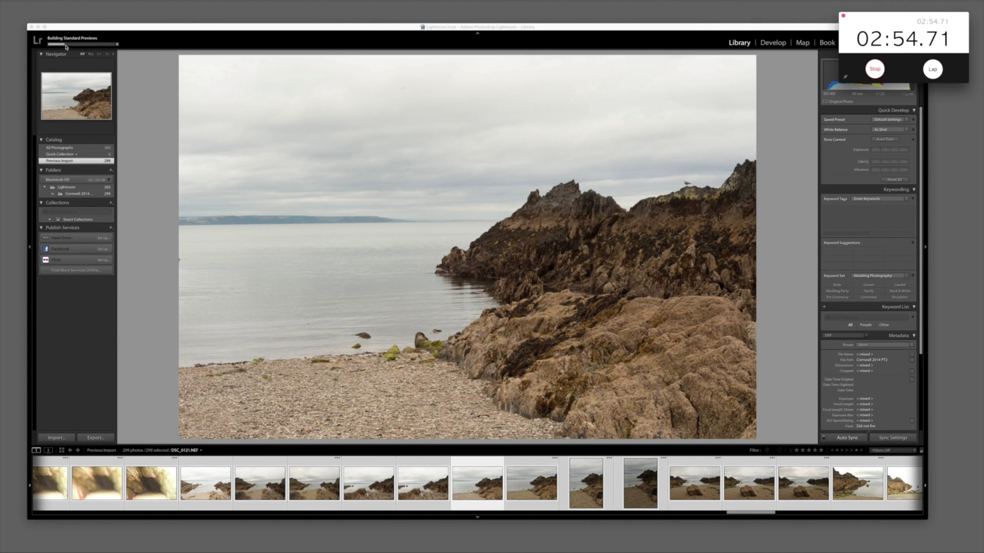
Step: View the coastal photos one by one from DSC_0124.NEF onward during the standard preview build, and stop the stopwatch when it finishes
click(645, 478)
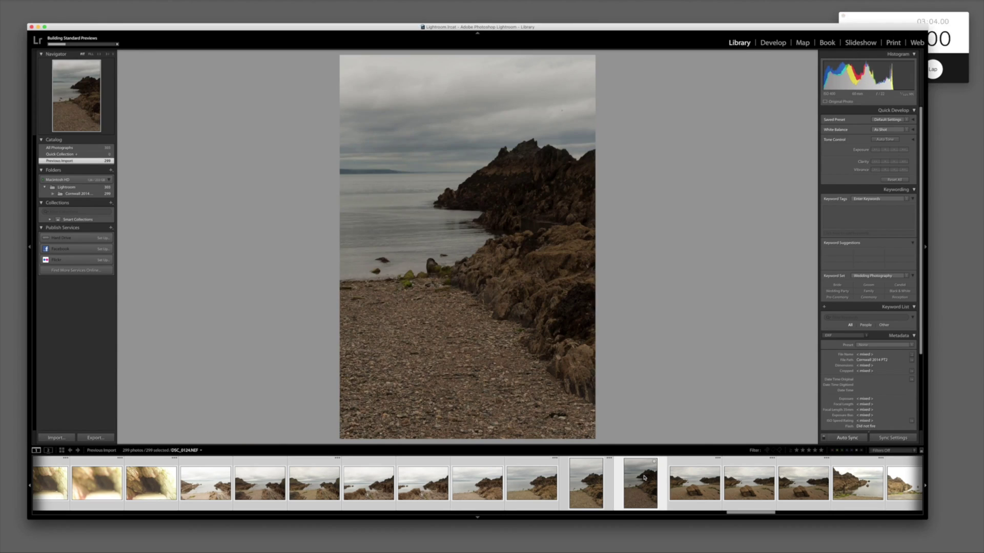
key(Right)
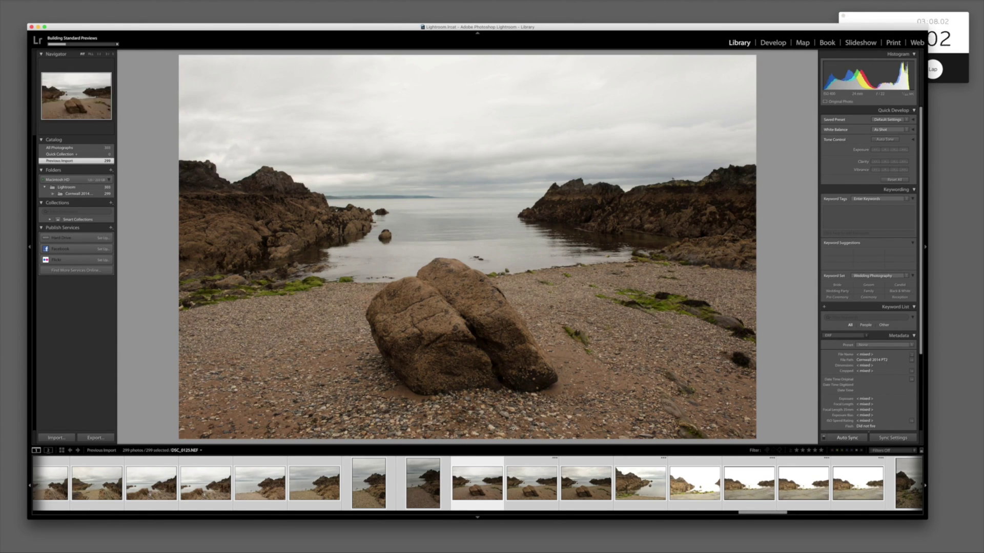
key(Right)
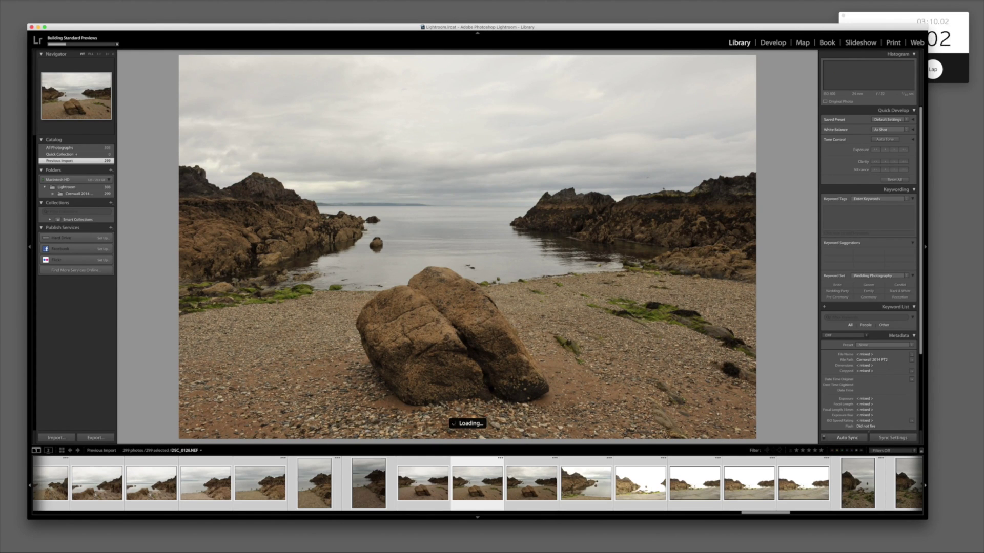
key(Right)
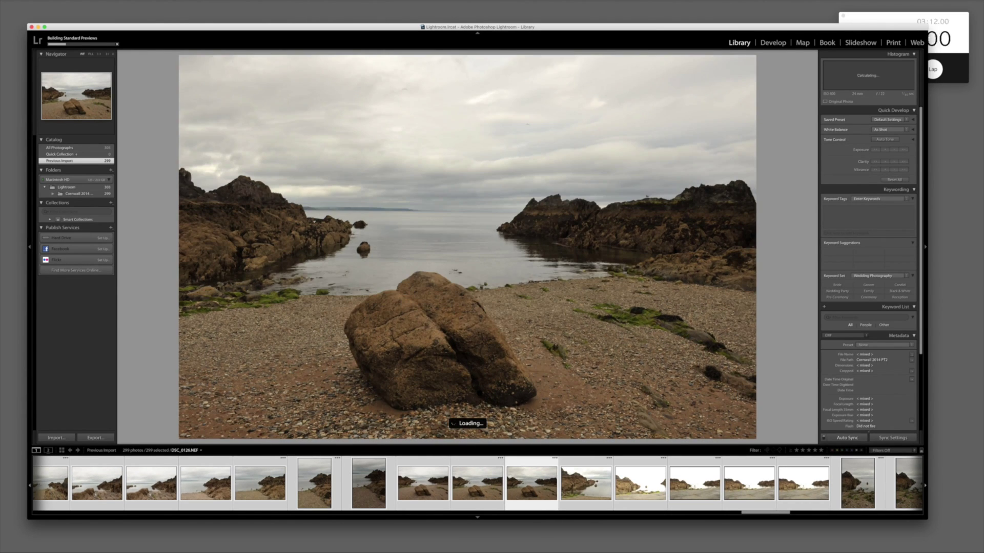
key(Right)
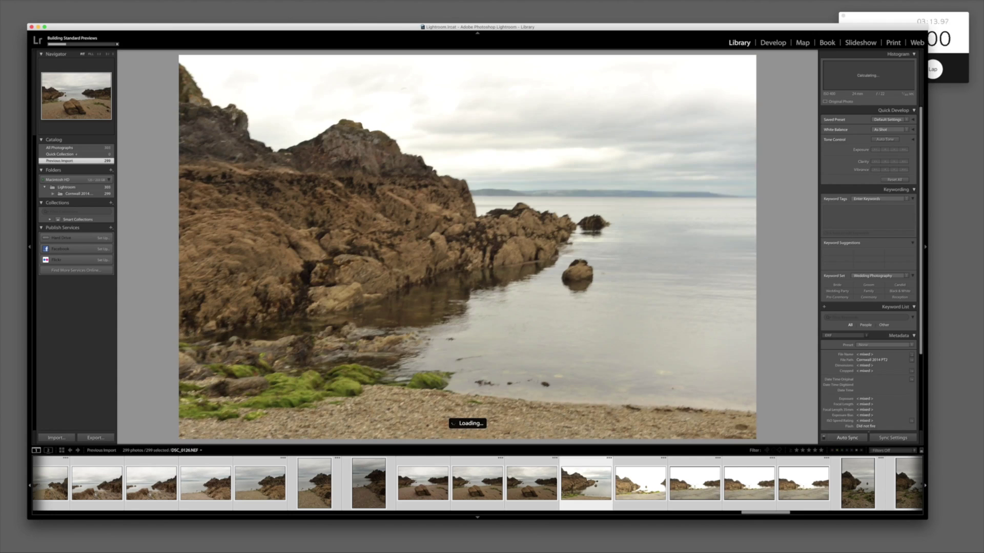
key(Right)
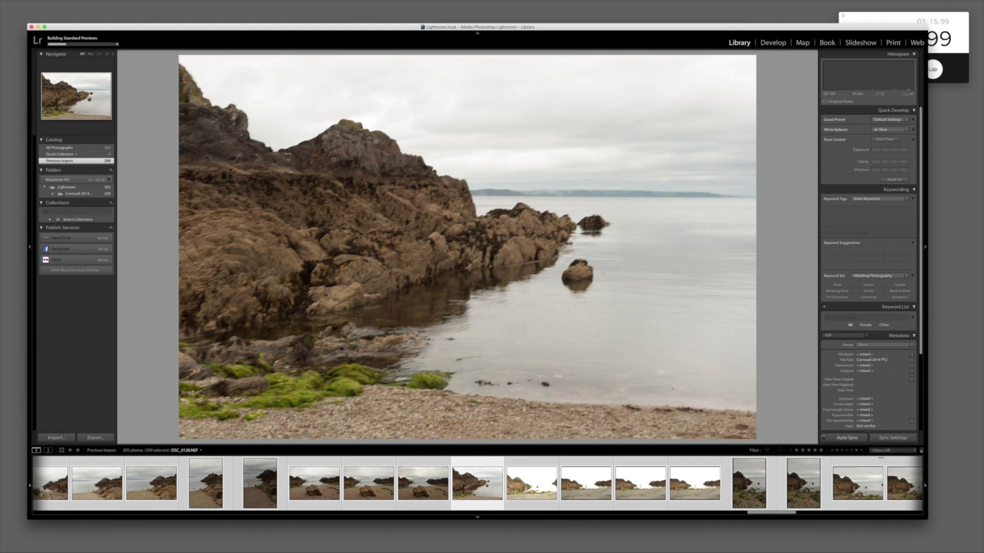
key(Right)
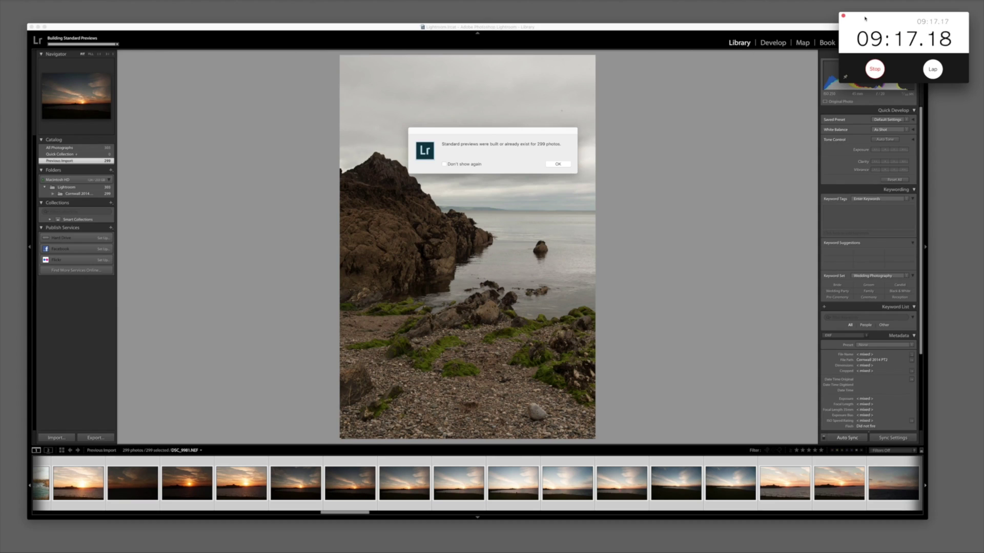
click(875, 68)
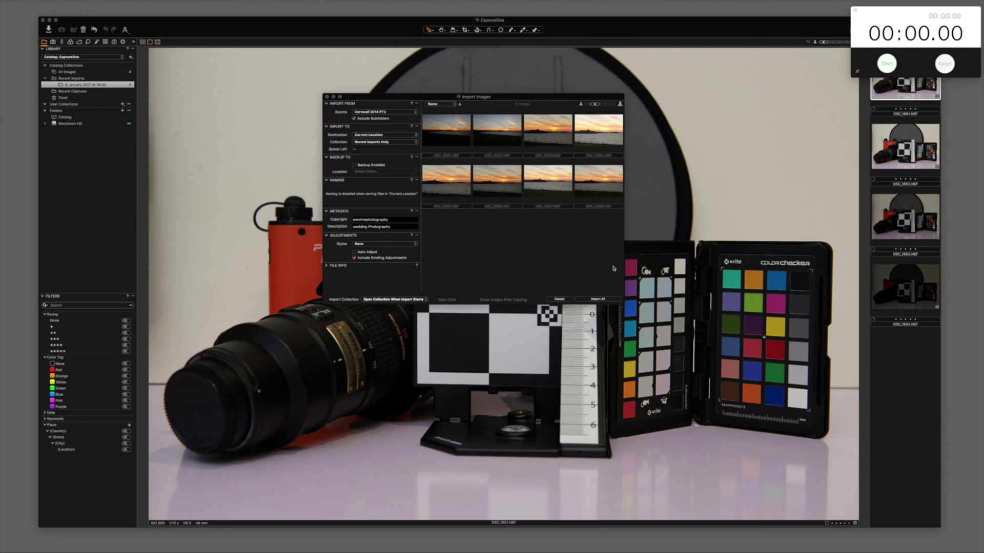
Step: Switch to Capture One and import all images from Cornwall 2014 PT2, including subfolders, at their current location
click(598, 300)
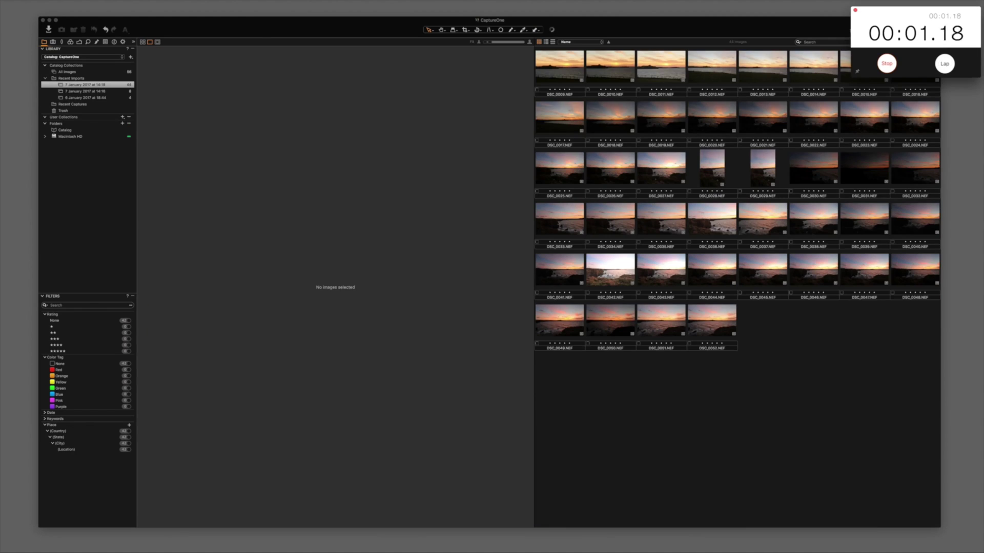
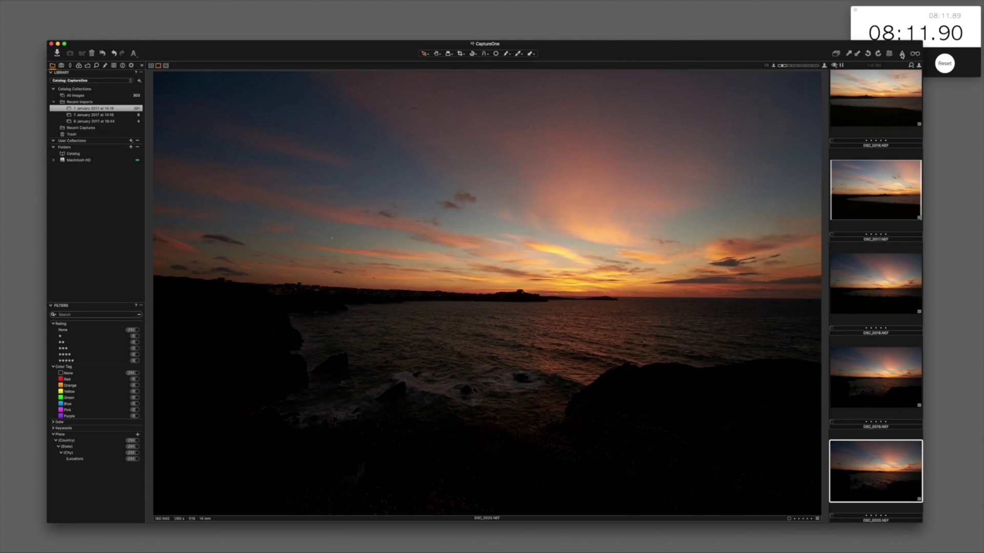
Step: Step forward through the imported sunset photos to check how quickly each one renders
key(Right)
key(Right)
key(Right)
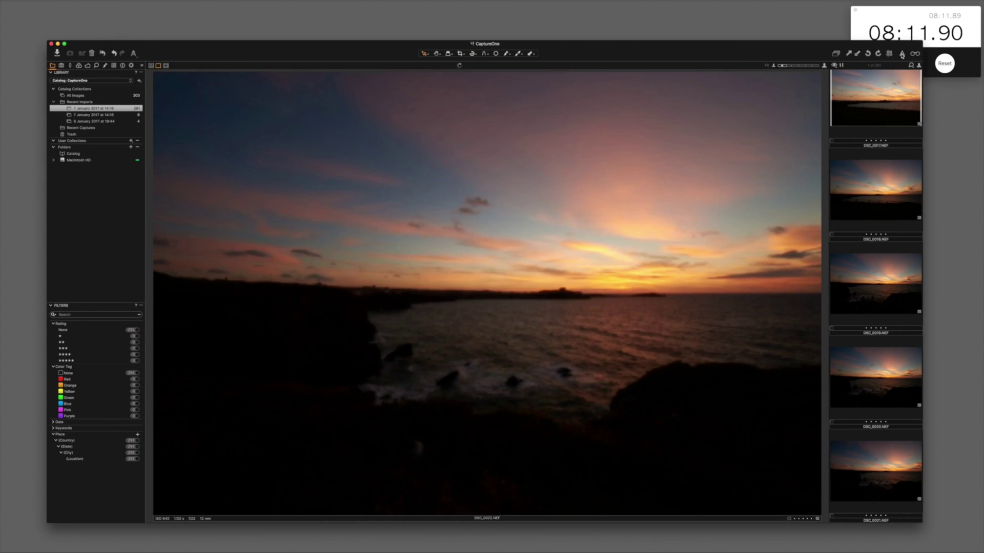
key(Right)
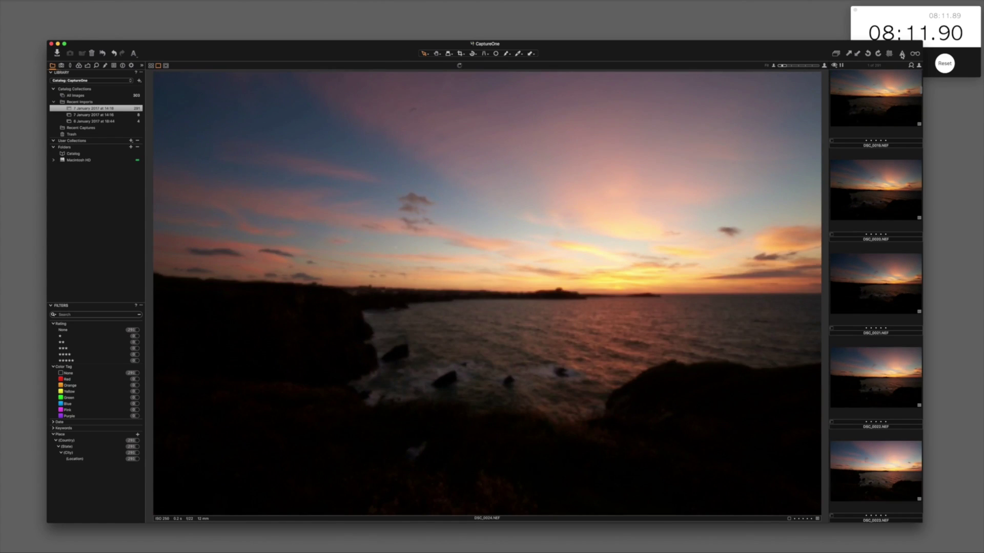
key(Right)
key(Right)
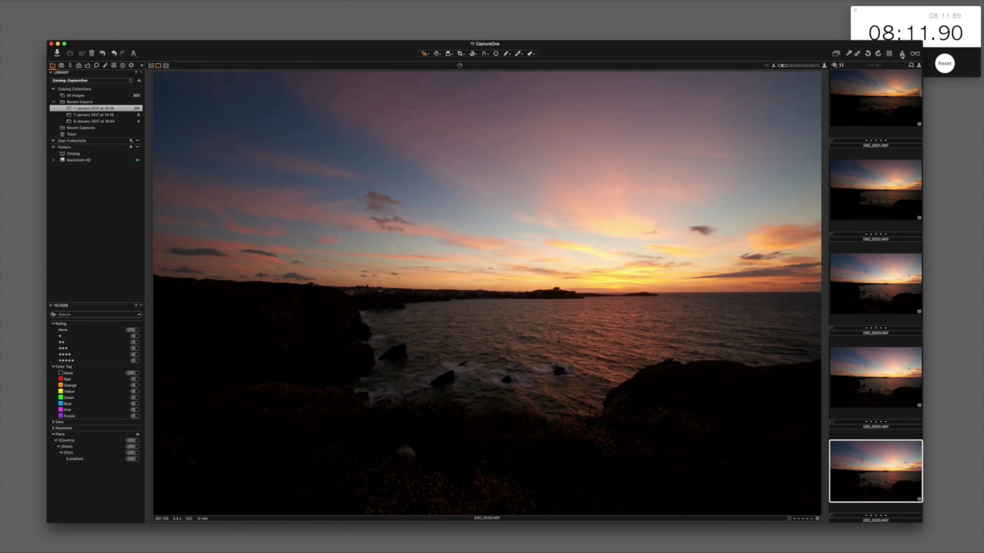
key(Right)
key(Right)
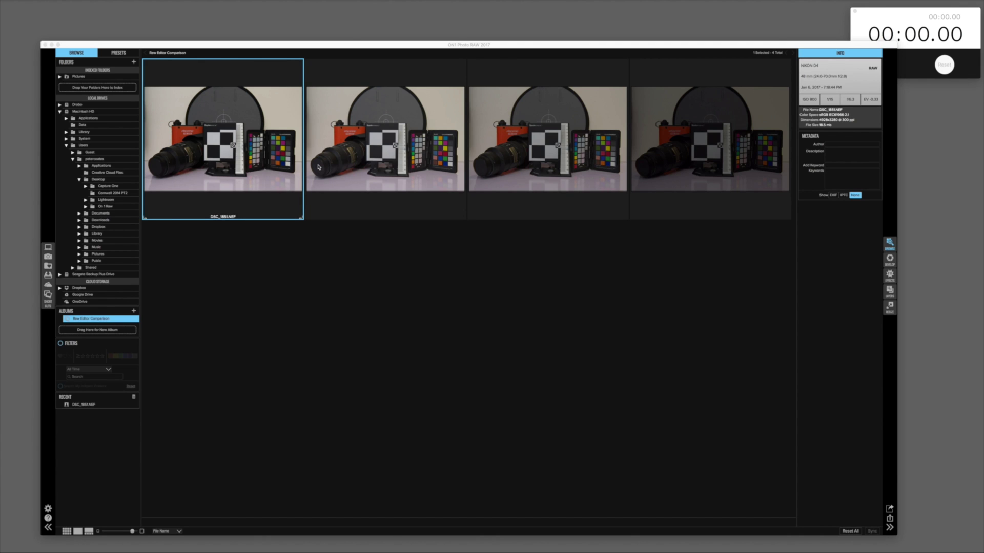
Step: In ON1 Photo RAW 2017, browse to the On 1 Raw folder on the Desktop and open its Cornwall 2014 PT2 subfolder
click(99, 209)
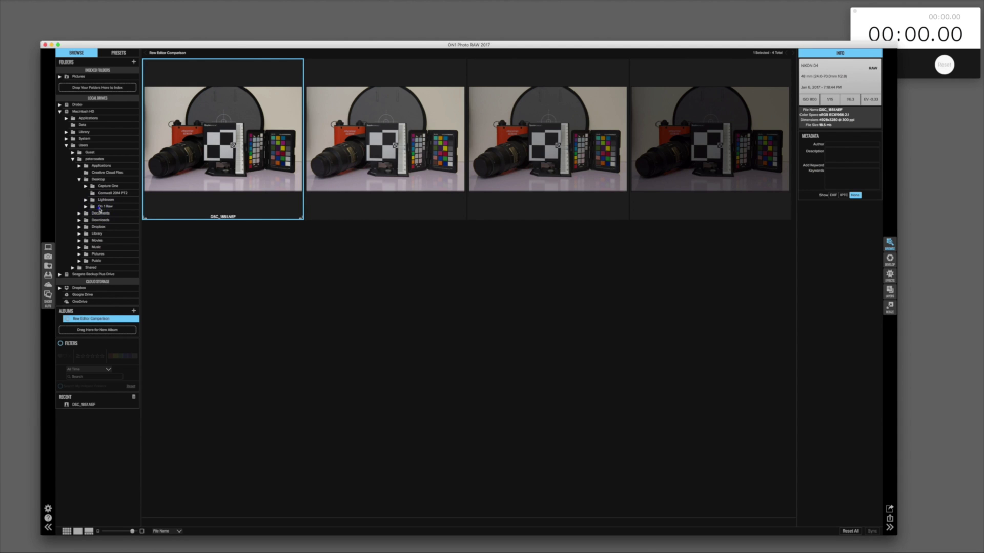
click(85, 205)
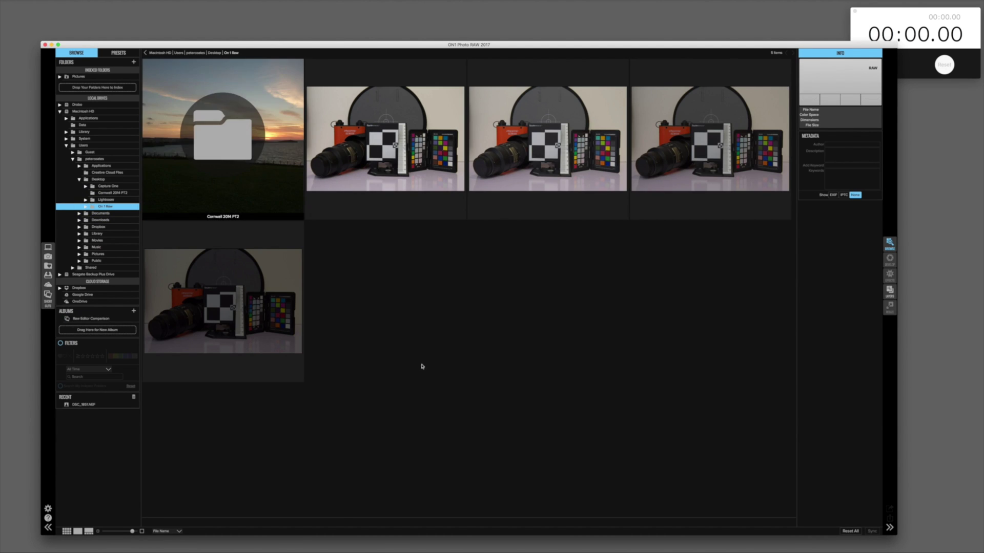
click(280, 93)
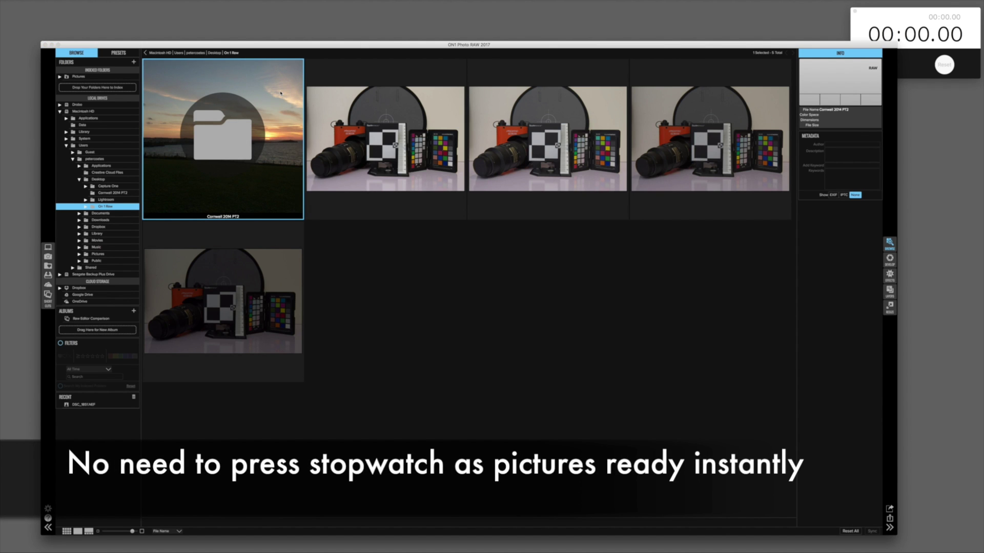
double_click(281, 93)
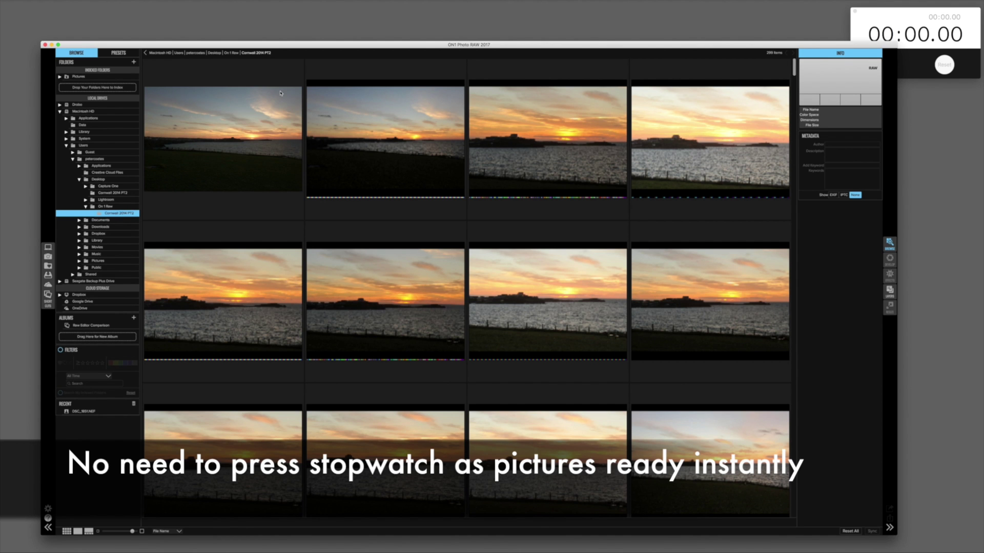
Step: Look through the thumbnails of the whole Cornwall 2014 PT2 folder and back to check how quickly they load
scroll(499, 254, down, 10)
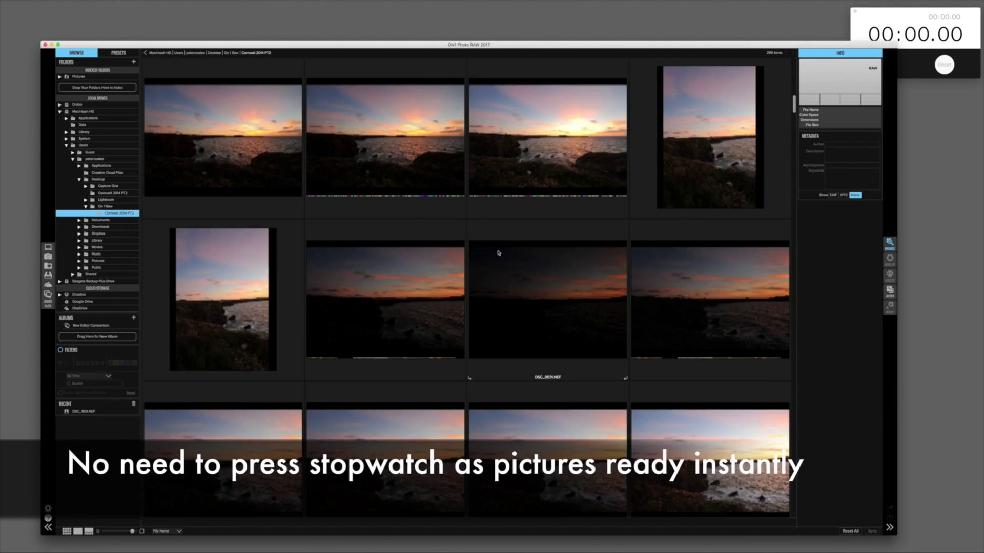
scroll(498, 255, down, 5)
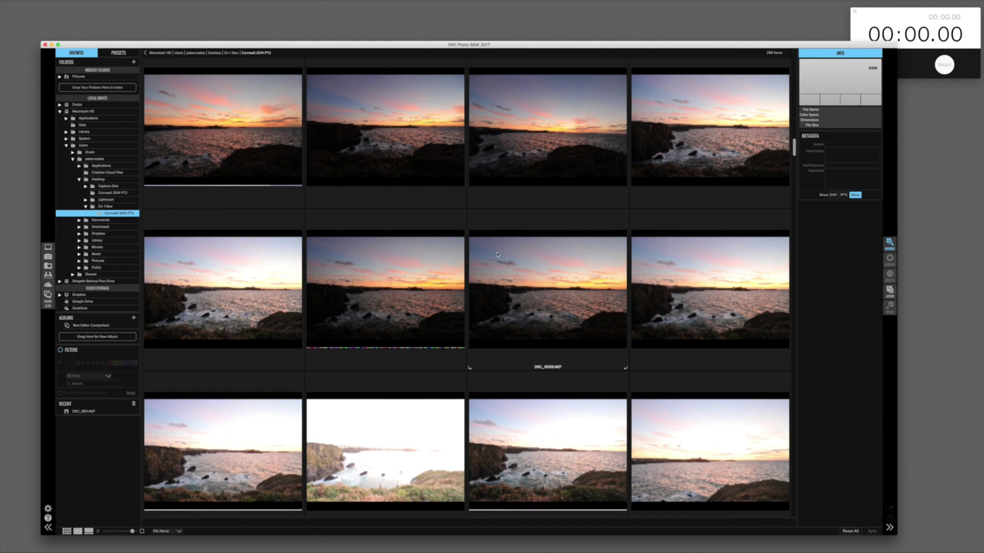
scroll(497, 255, down, 10)
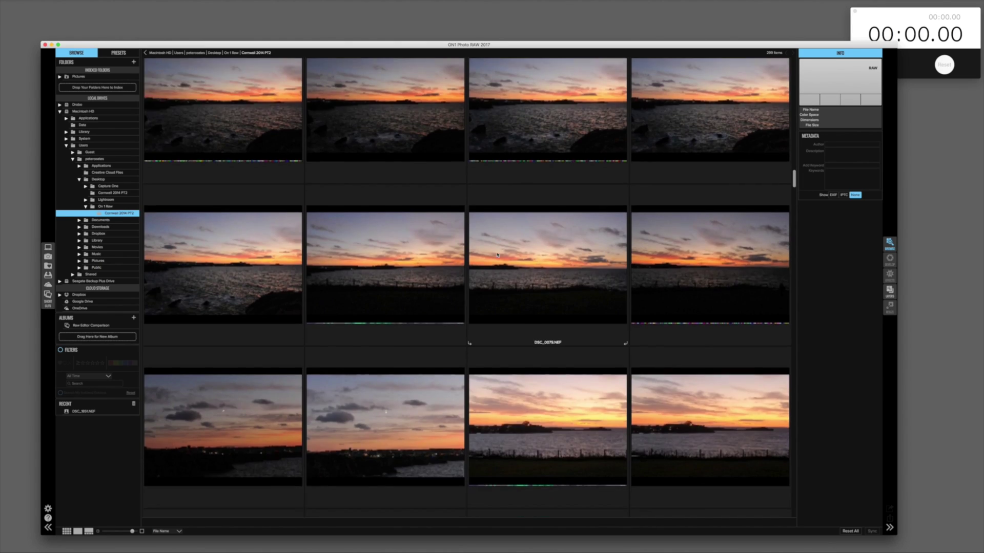
scroll(497, 254, down, 10)
scroll(497, 255, up, 8)
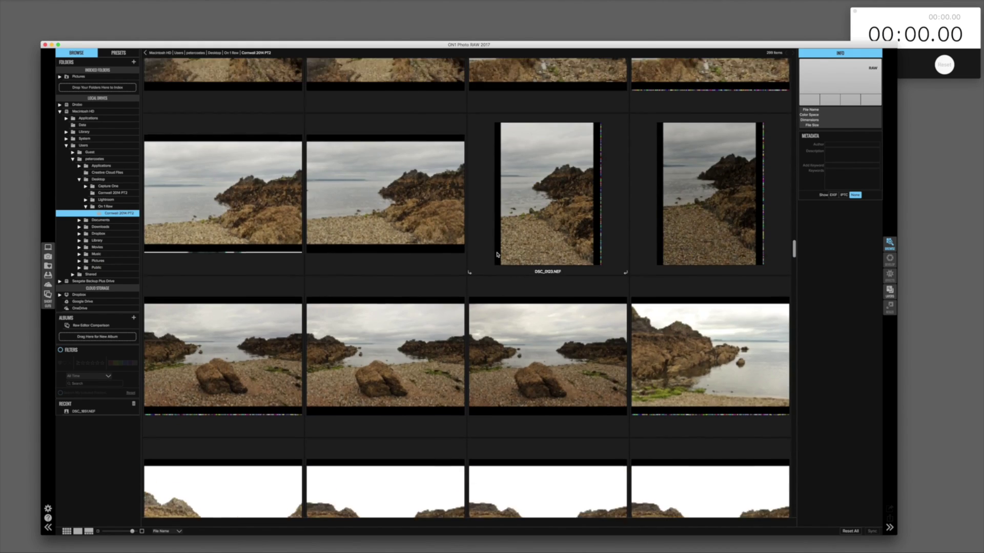
scroll(497, 255, up, 5)
scroll(518, 258, down, 12)
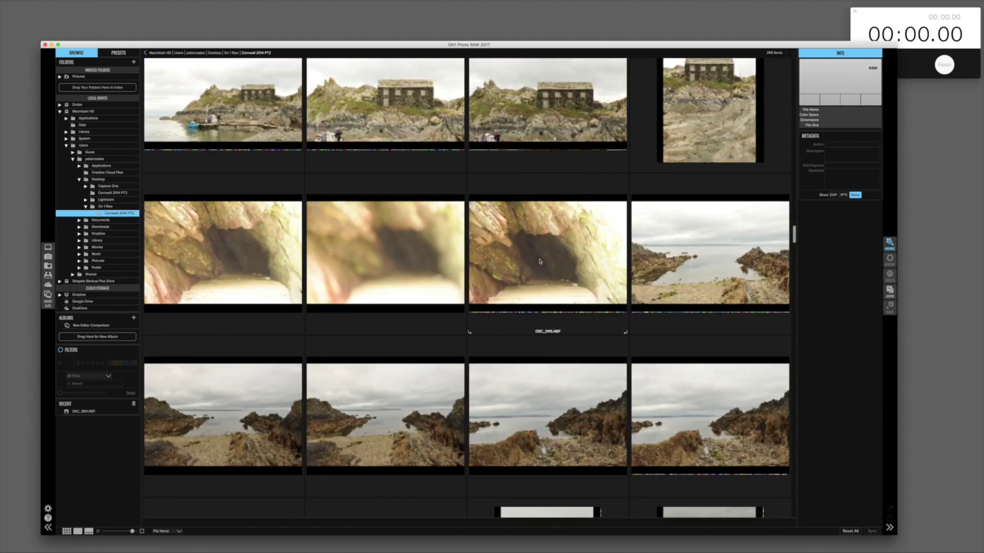
scroll(537, 262, down, 15)
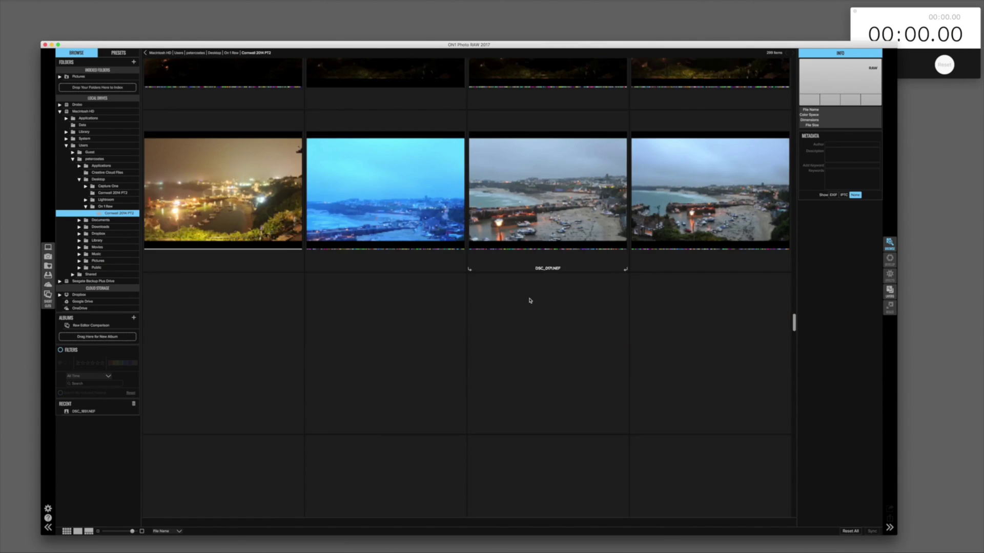
scroll(573, 320, down, 15)
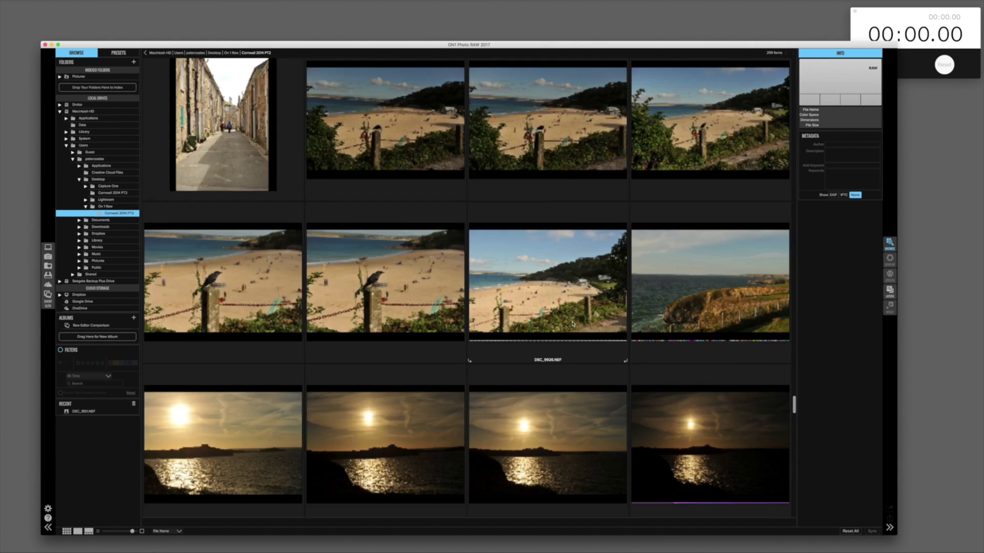
scroll(573, 324, down, 15)
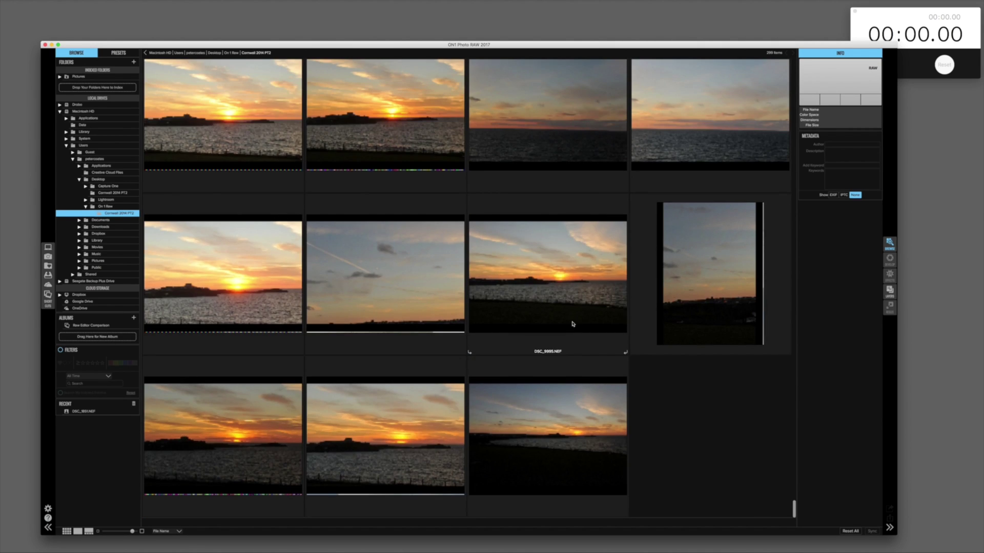
scroll(568, 321, up, 20)
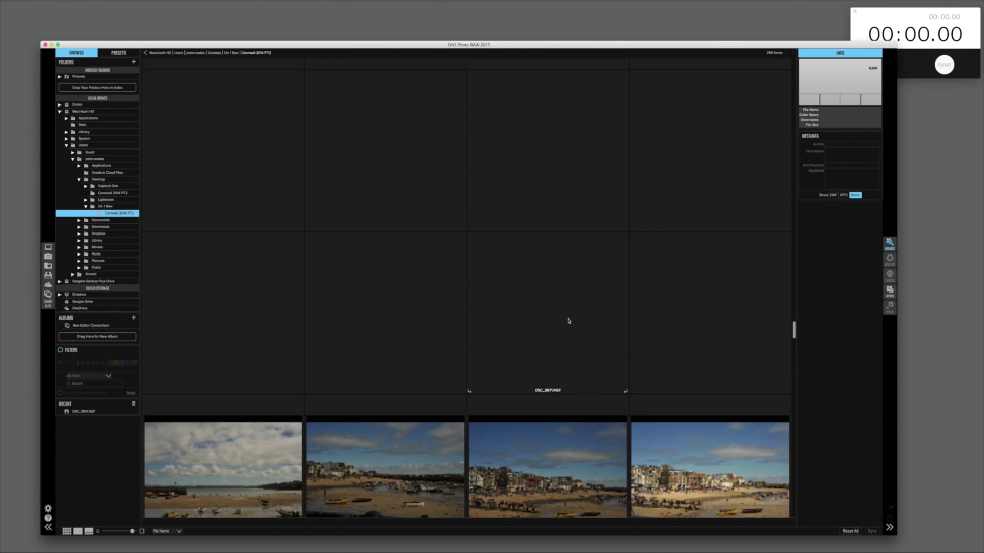
scroll(569, 321, up, 15)
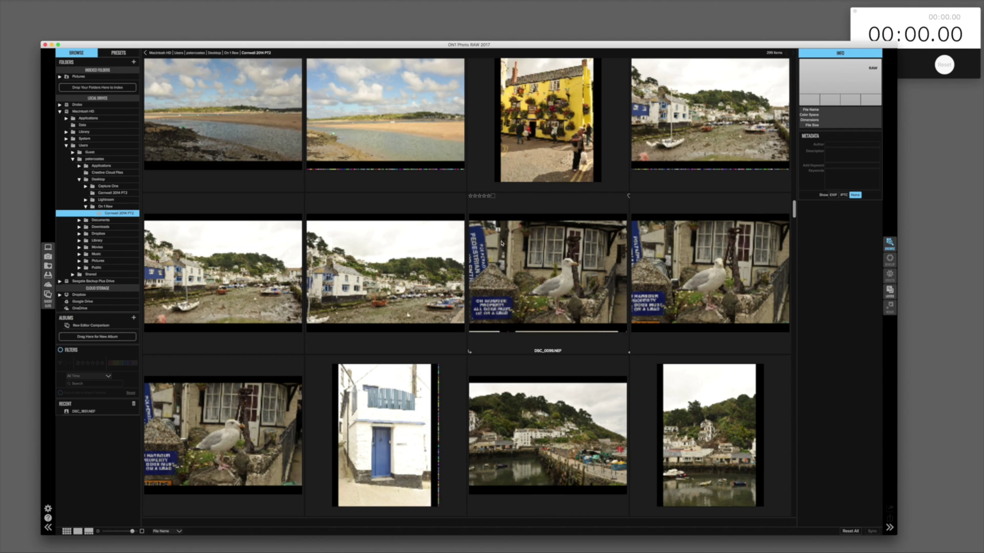
Step: Open the harbour photo DSC_0098.NEF in Develop, then switch to the neighbouring DSC_0099.NEF
double_click(618, 227)
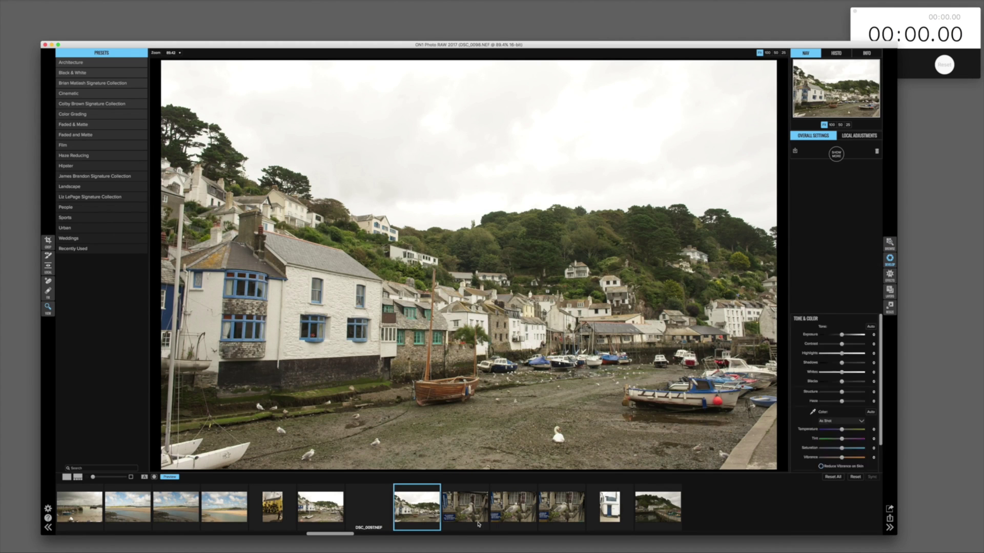
click(478, 524)
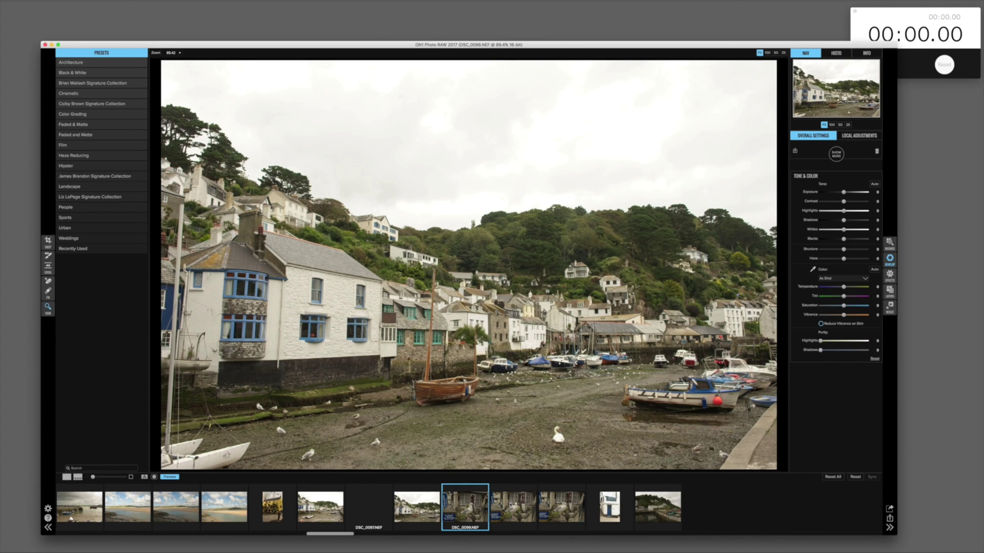
Step: Switch to the seagull photo DSC_0100.NEF in Develop to check how quickly it loads, and look back through the filmstrip
click(512, 508)
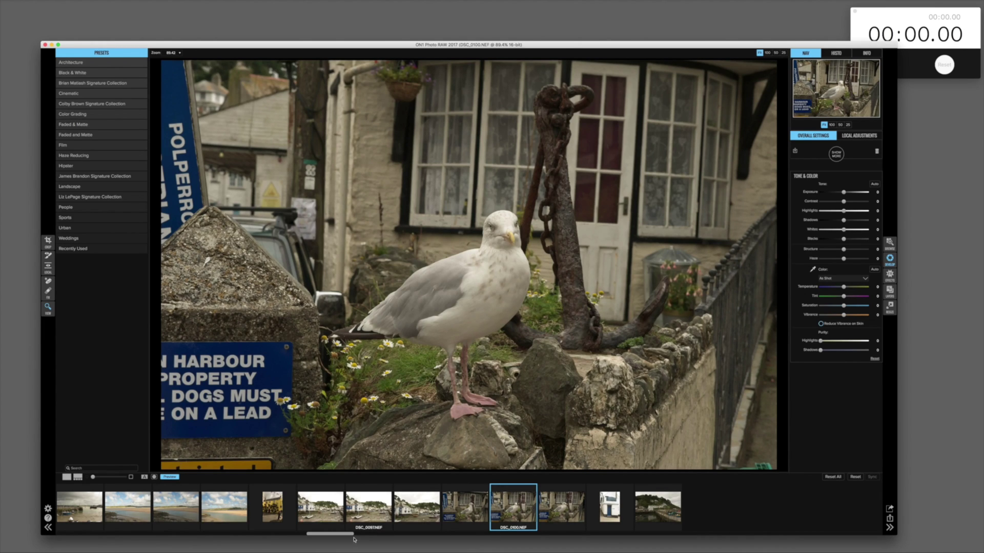
drag(352, 535, 280, 531)
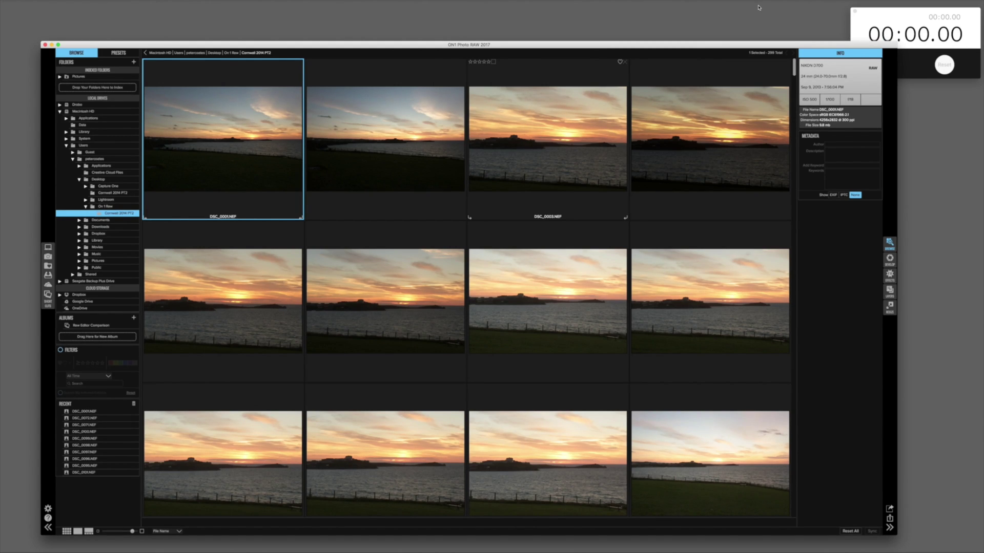
Step: Browse through the first few sunset photos in the Cornwall 2014 PT2 folder and open DSC_0003.NEF in Develop
key(Right)
key(Right)
key(Right)
key(Left)
click(896, 263)
click(896, 263)
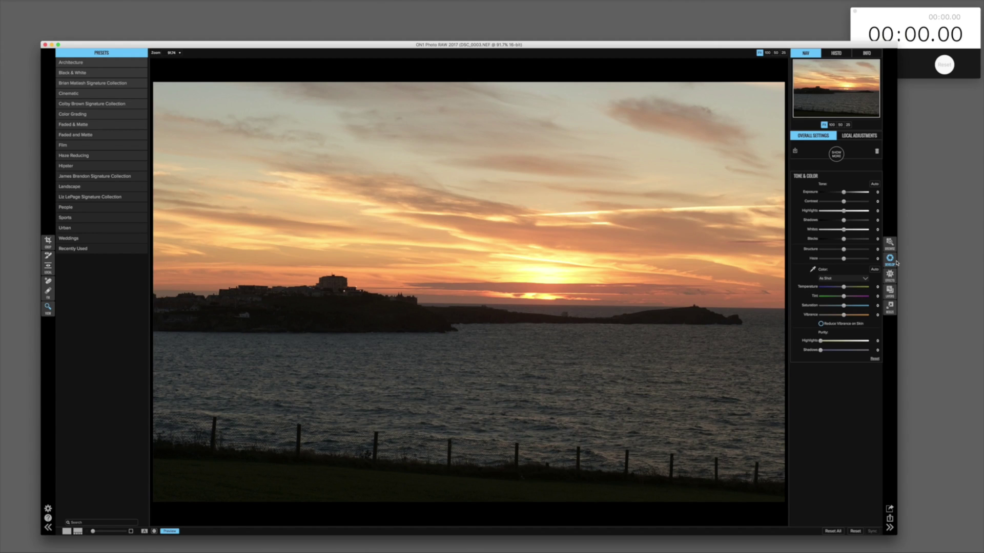
Step: Return to Browse and look through the enlarged thumbnails from the sunset shots down to the rocky cove photos to judge loading speed
click(889, 243)
click(738, 23)
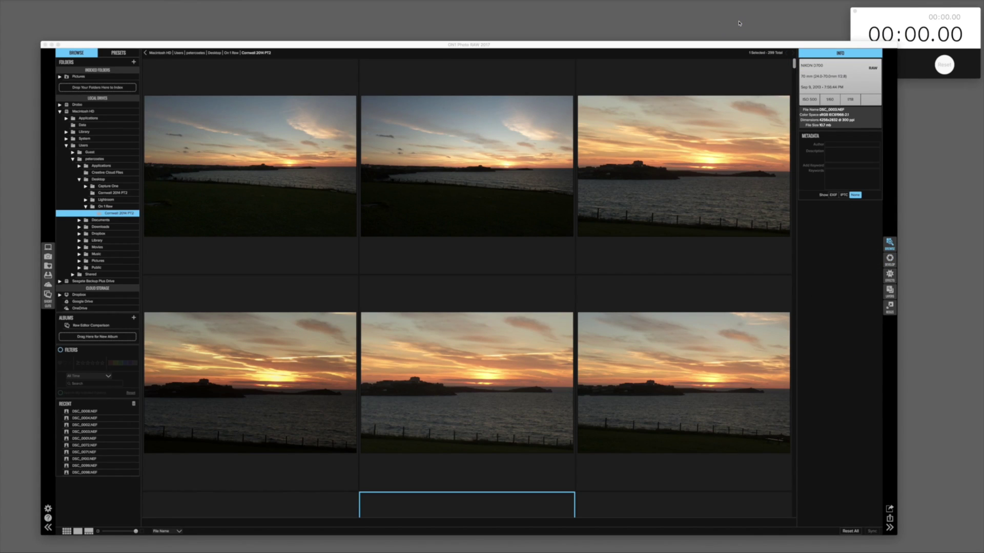
scroll(613, 302, down, 10)
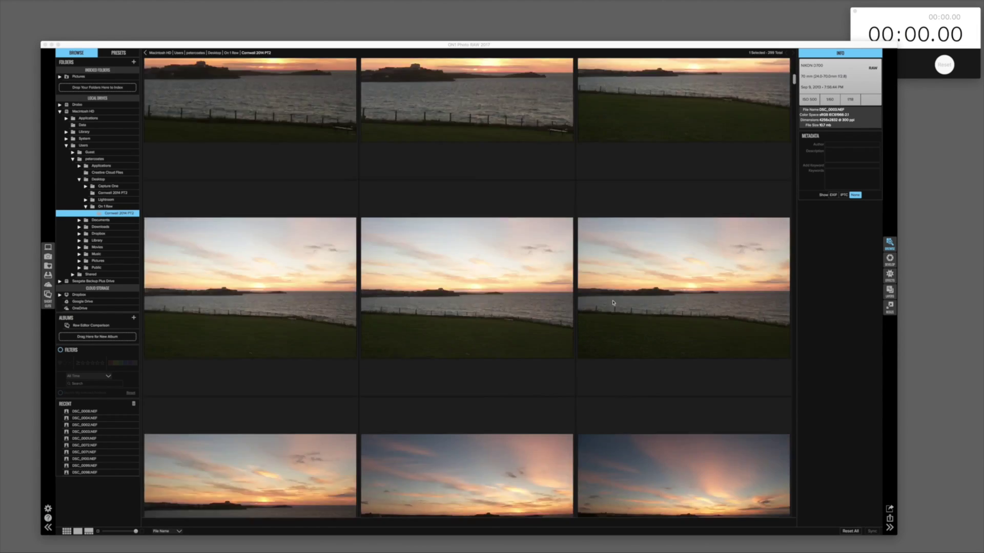
scroll(613, 302, down, 5)
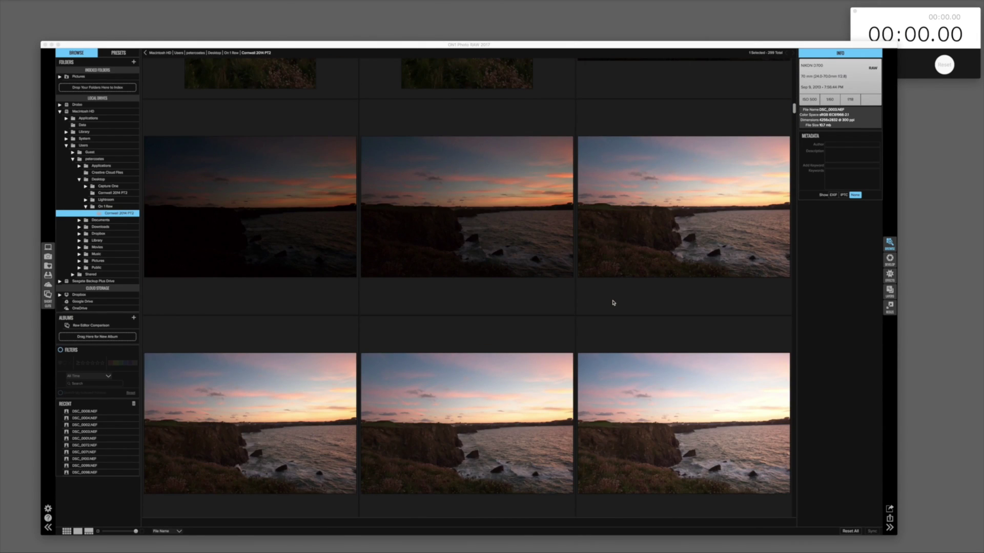
scroll(613, 303, down, 5)
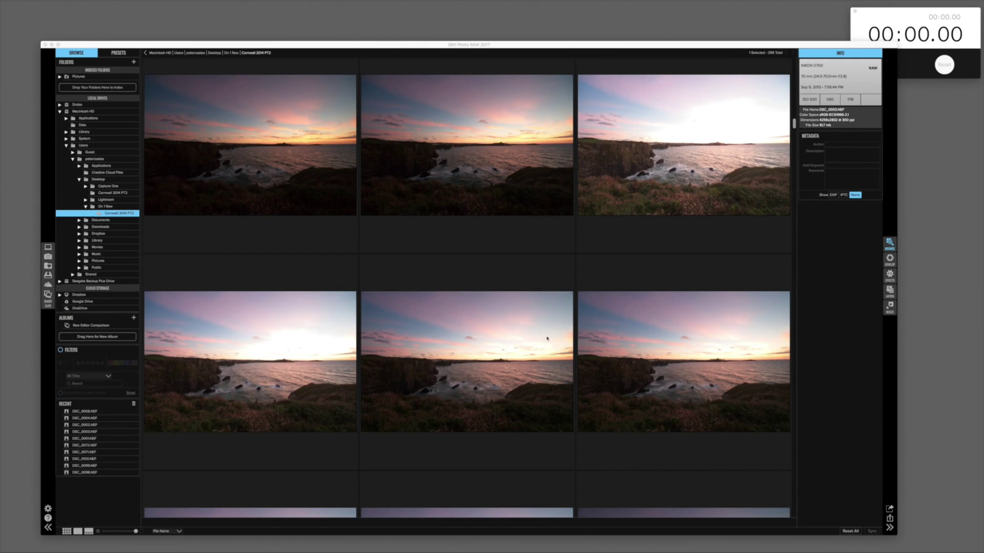
scroll(543, 353, down, 15)
scroll(540, 363, down, 15)
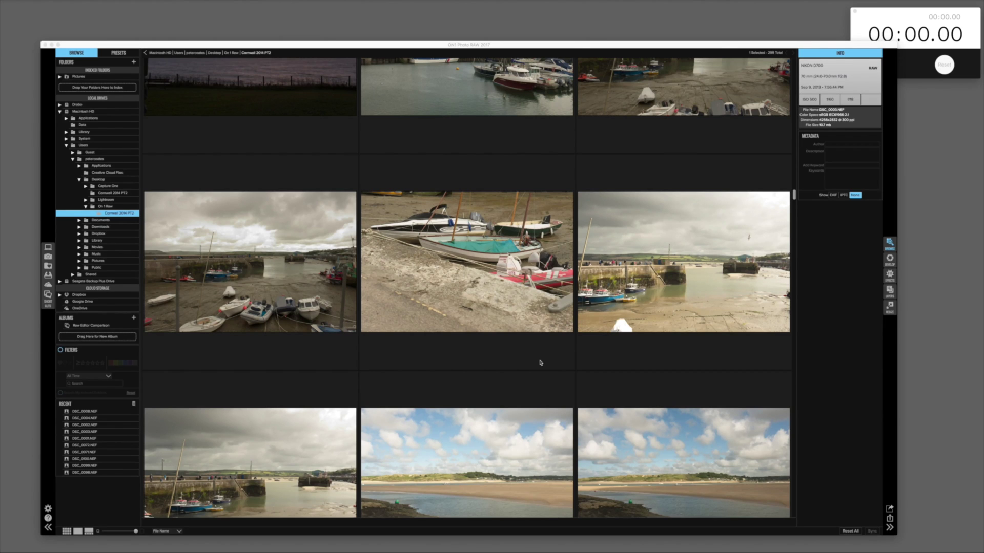
scroll(541, 363, down, 5)
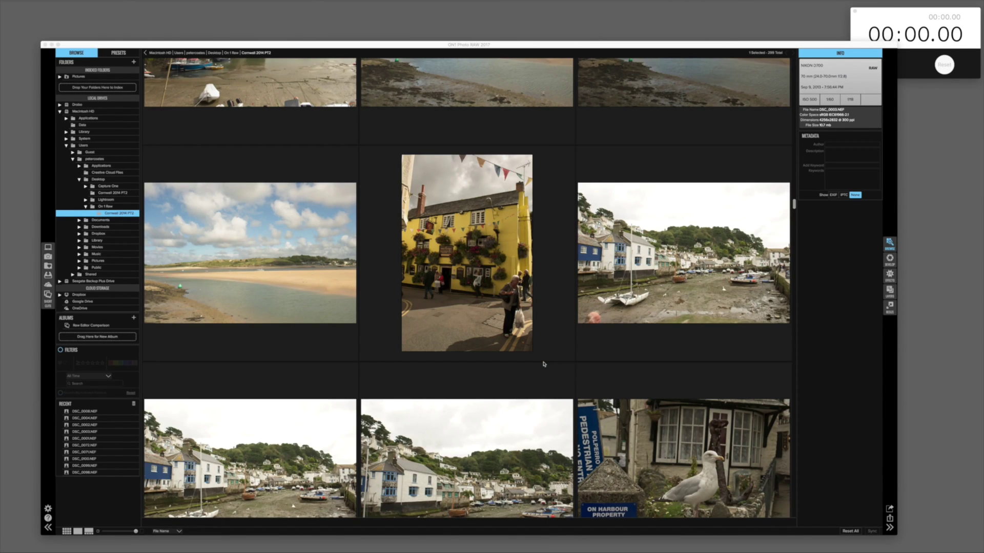
scroll(545, 364, down, 8)
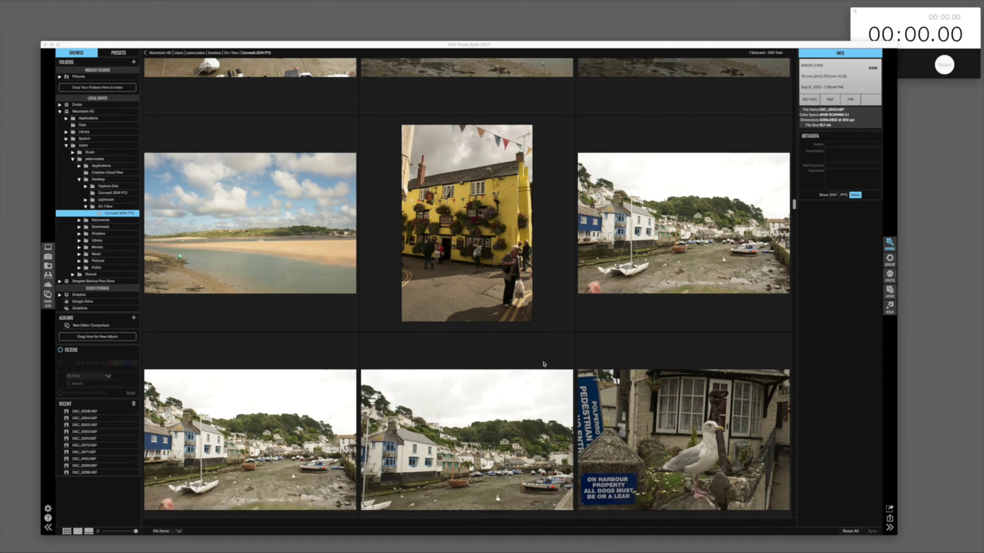
scroll(544, 364, down, 15)
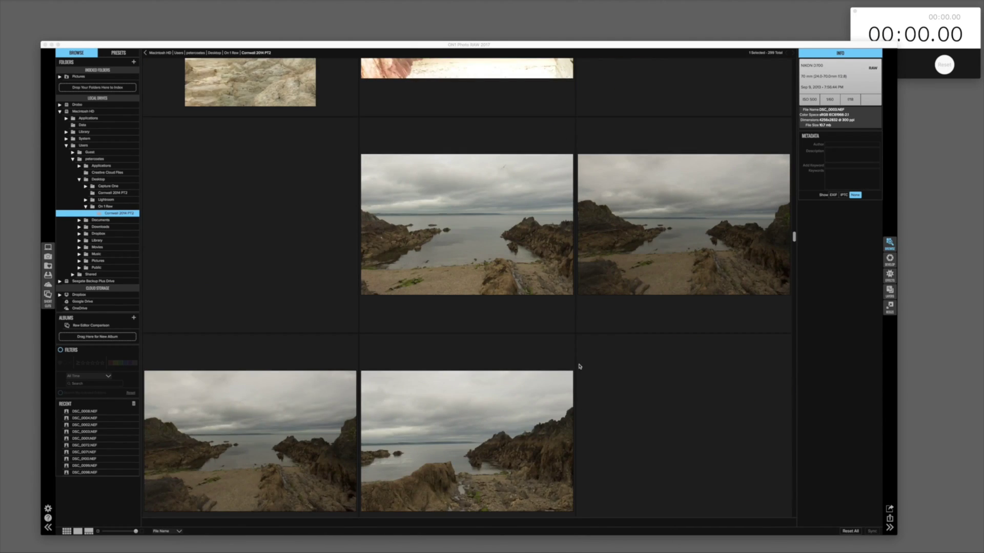
scroll(592, 369, down, 3)
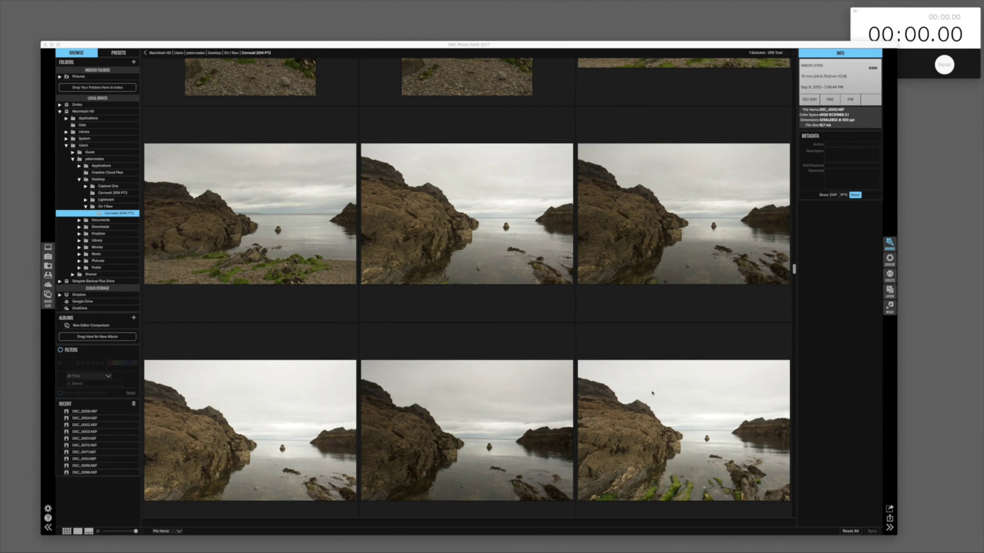
Step: Preview the darker rocky cove photo at full size, and open it in Develop
click(466, 406)
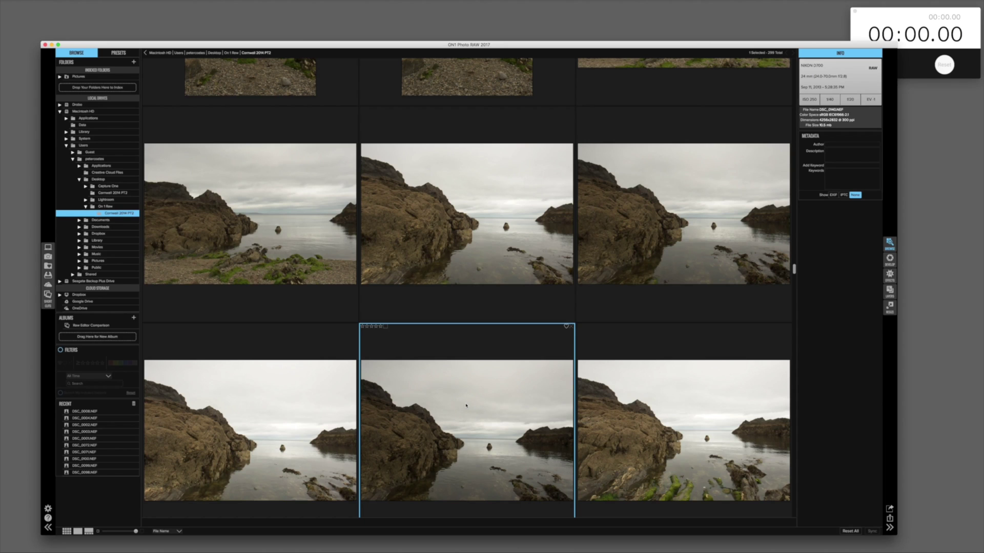
double_click(466, 406)
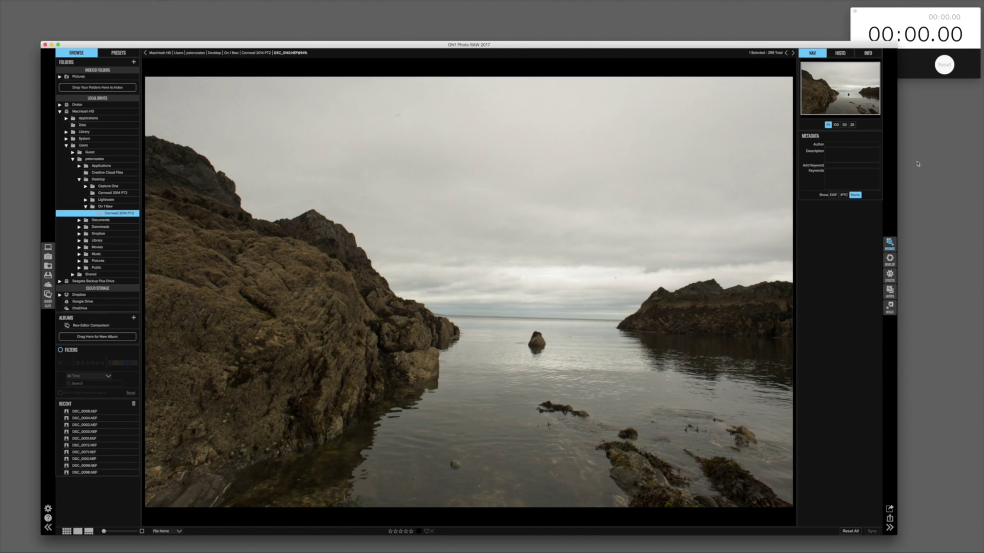
click(893, 262)
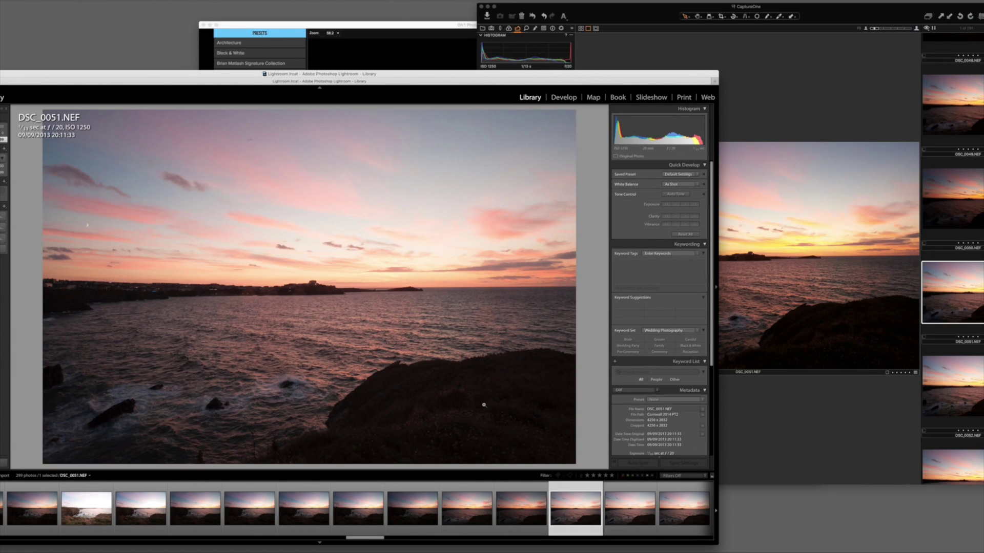
Step: Open DSC_0051.NEF in Lightroom's Develop module, and compare its default rendering with ON1 Photo RAW 2017 and Capture One
click(563, 98)
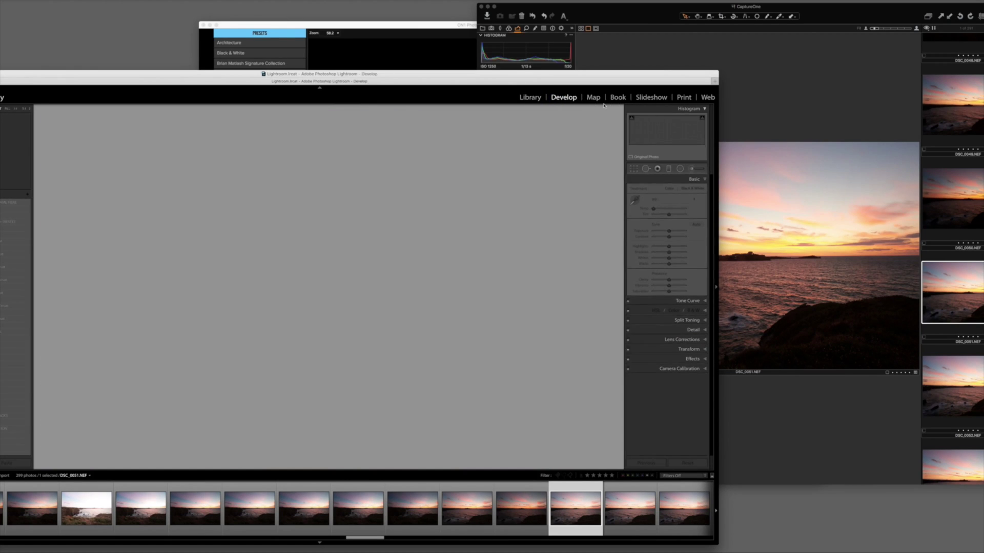
click(420, 24)
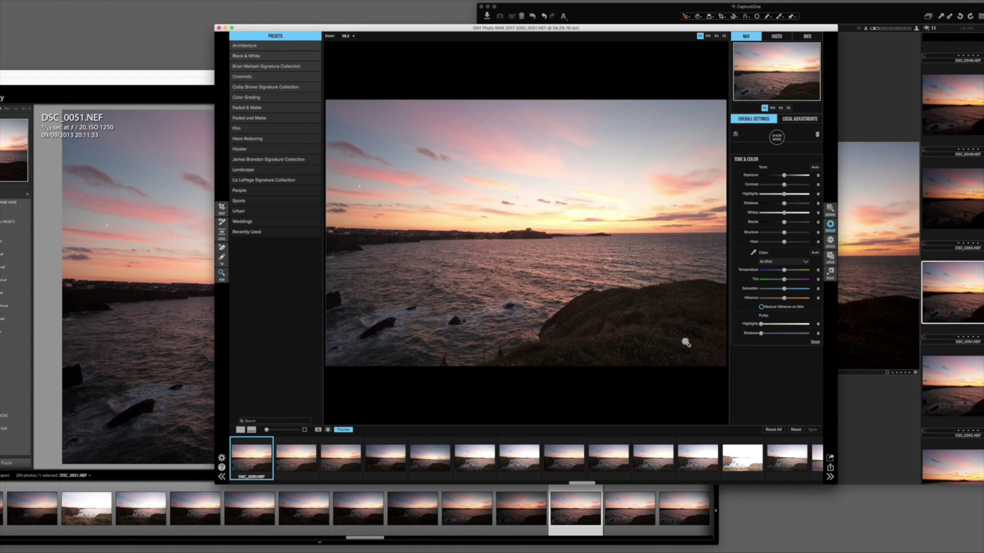
click(865, 13)
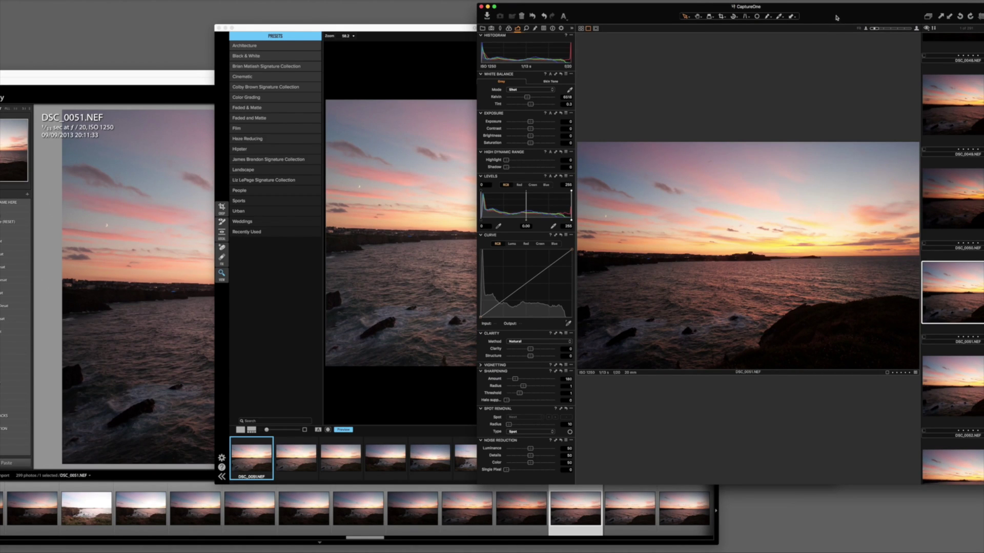
drag(836, 18, 835, 18)
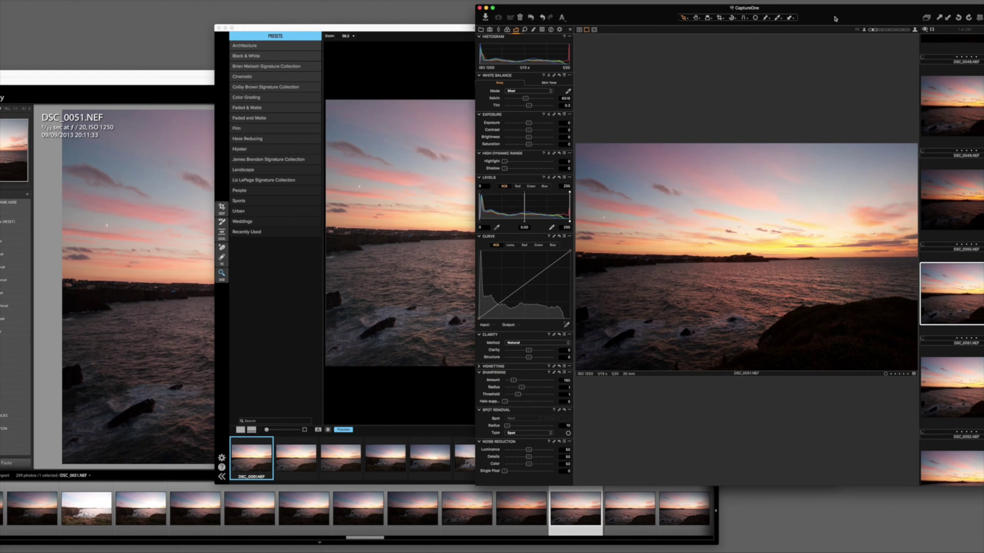
Step: Raise the shadows of DSC_0051.NEF to +100 in Lightroom and to 100 in Capture One
click(159, 75)
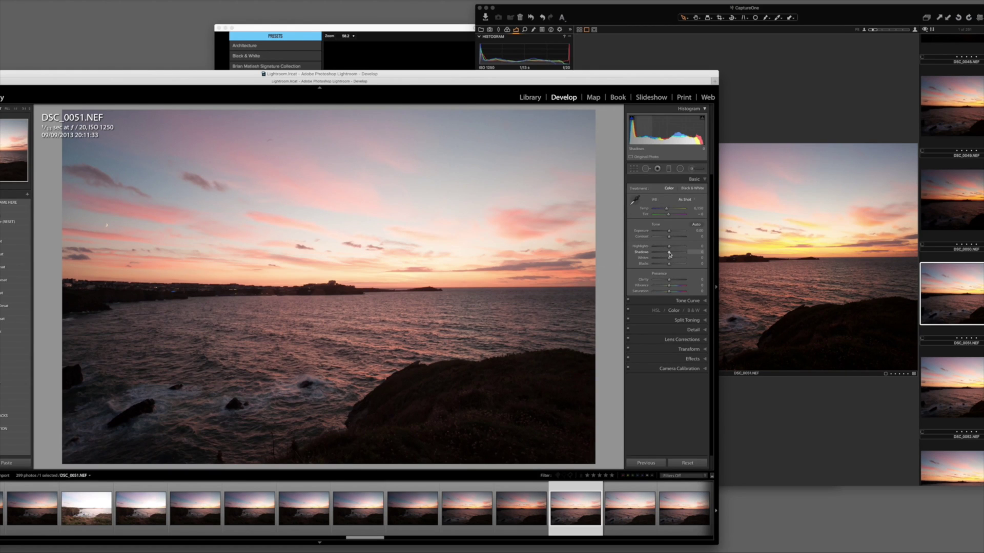
drag(668, 253, 684, 252)
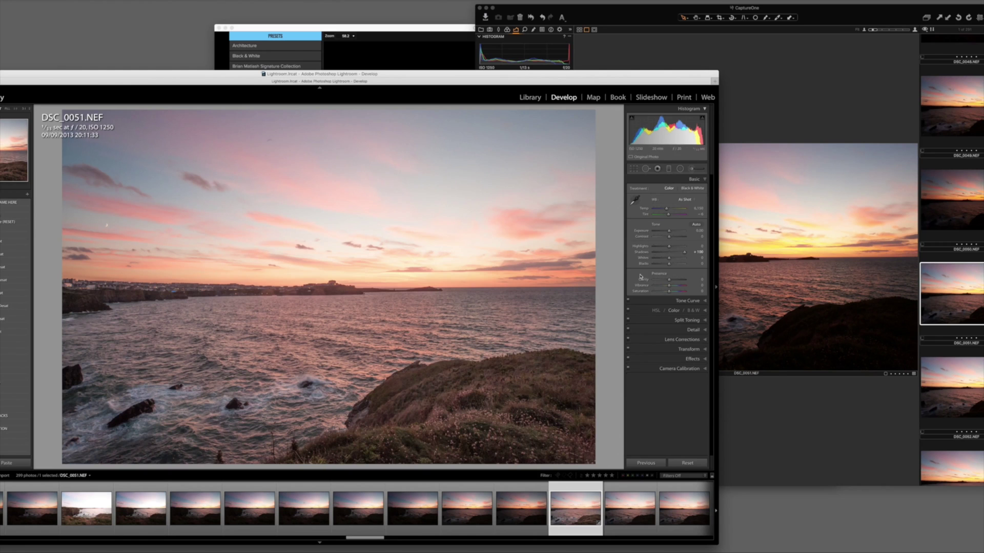
click(568, 24)
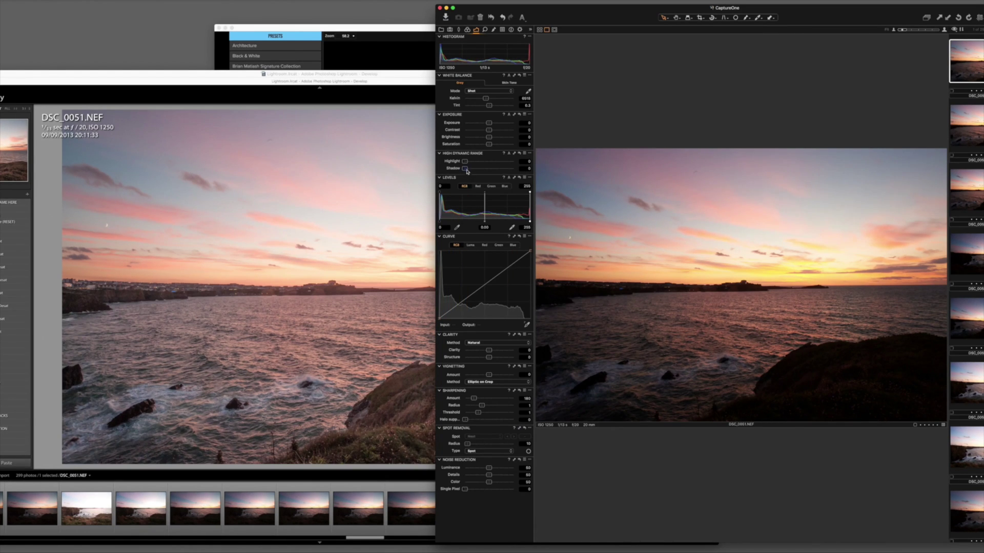
drag(465, 168, 537, 176)
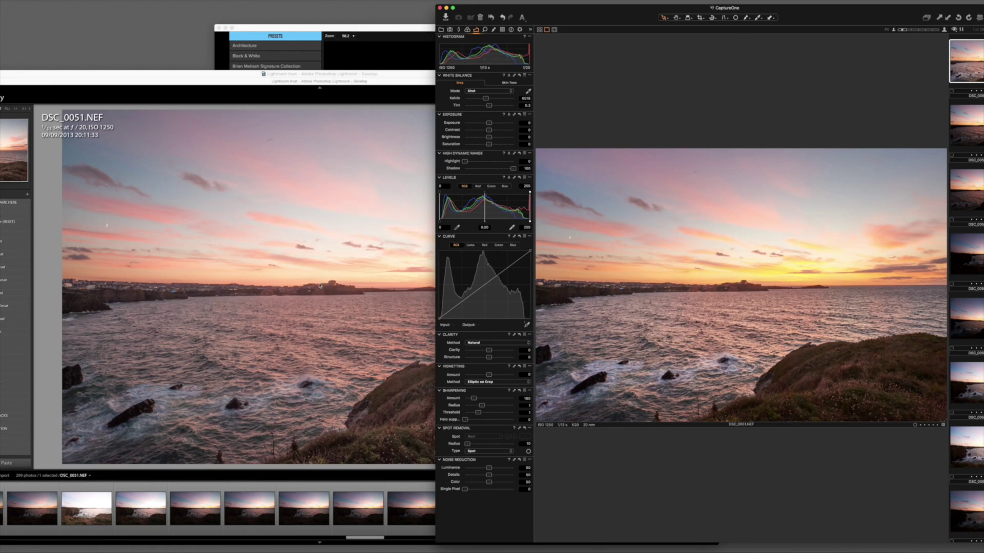
Step: In ON1 Photo RAW 2017, set the Shadows of DSC_0051.NEF to 100 and compare the recovery with the Lightroom version
click(397, 33)
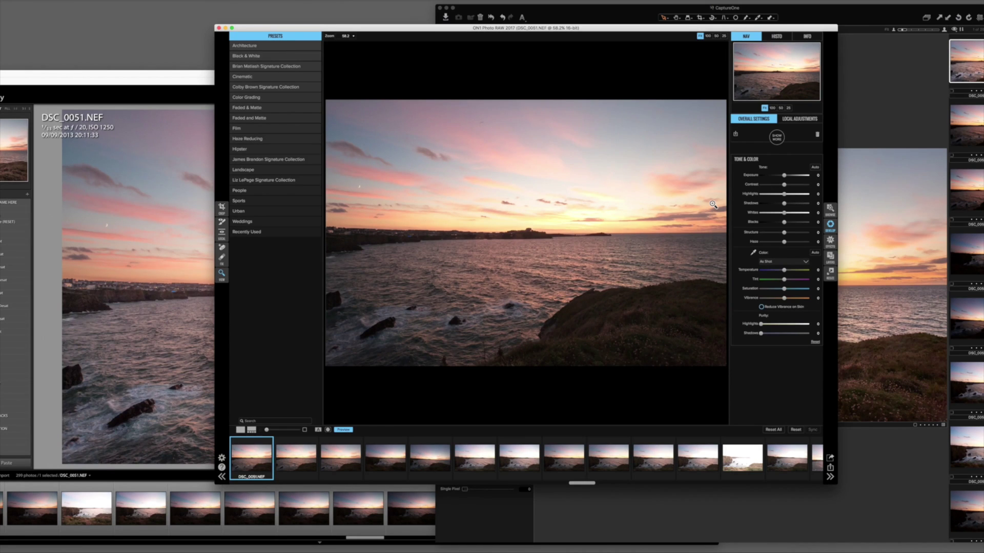
drag(783, 204, 817, 210)
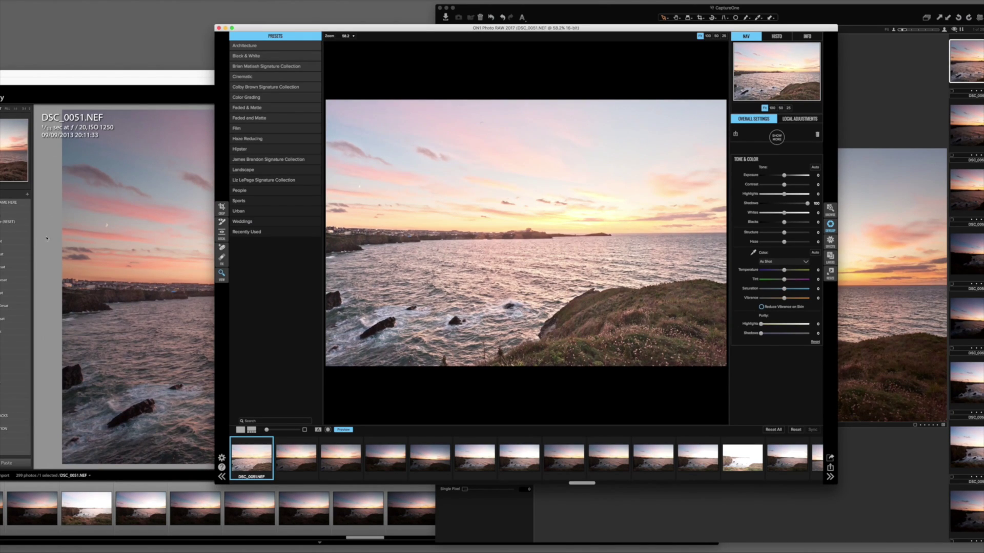
click(158, 70)
drag(153, 74, 105, 73)
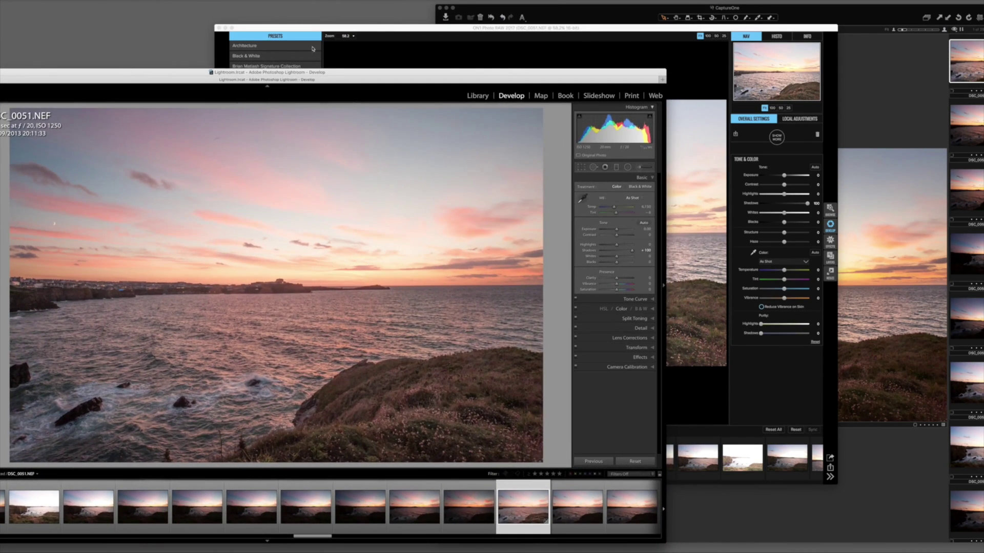
click(391, 26)
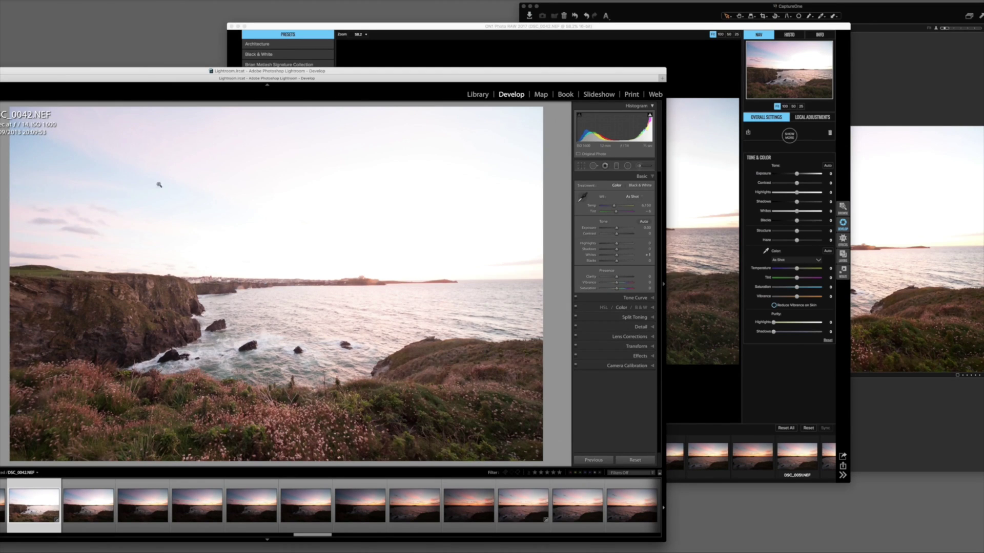
Step: Check the highlight clipping of DSC_0042.NEF in Lightroom, and compare its sky with the ON1 Photo RAW 2017 rendering
click(650, 116)
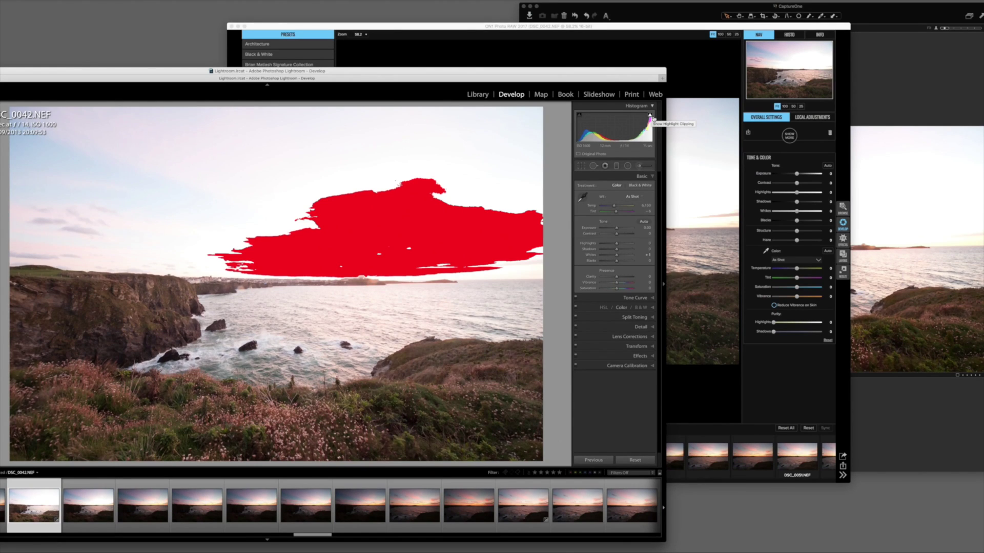
click(651, 117)
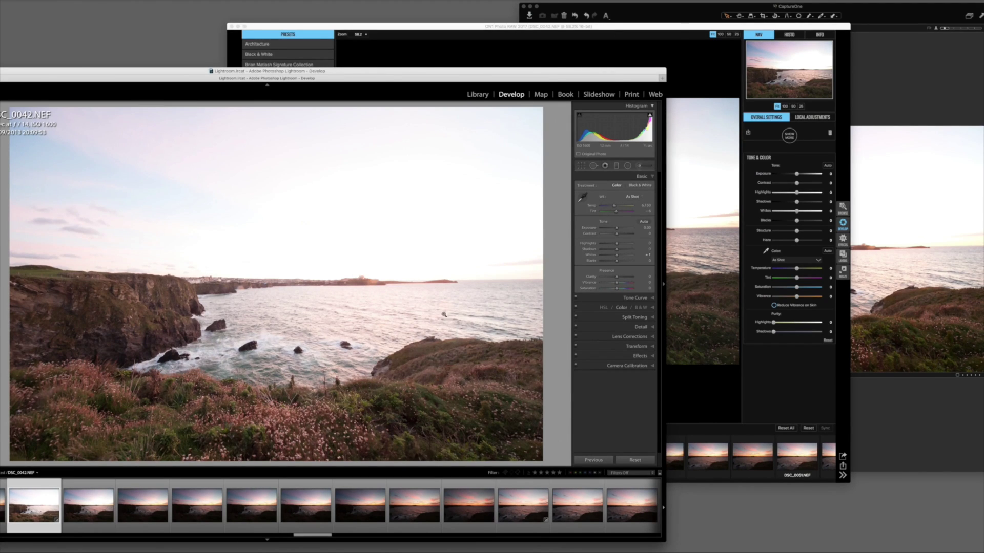
click(680, 31)
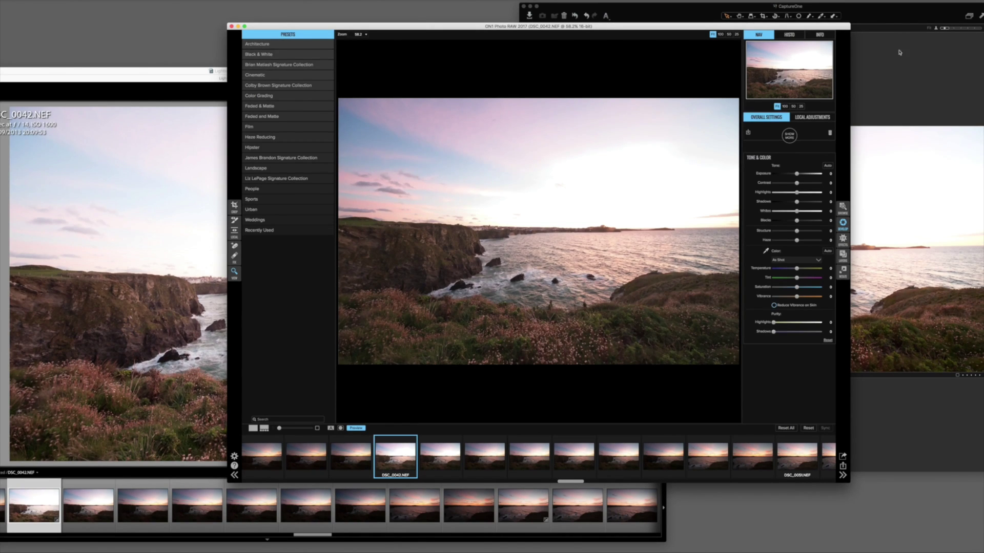
Step: Recover the highlights of DSC_0042.NEF with Highlight 100 in Capture One and Highlights -100 in ON1 Photo RAW 2017, and compare both
click(895, 16)
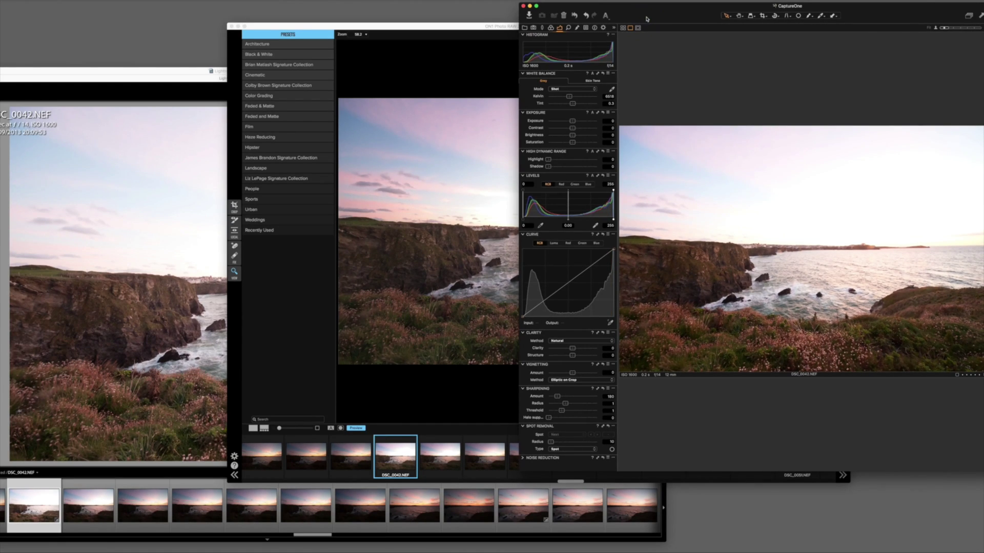
drag(550, 163, 604, 165)
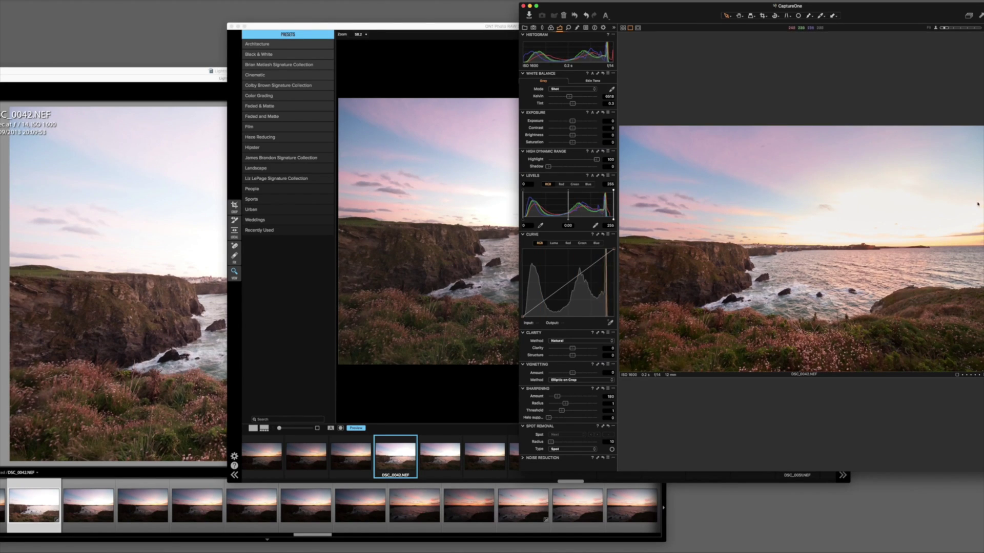
click(501, 28)
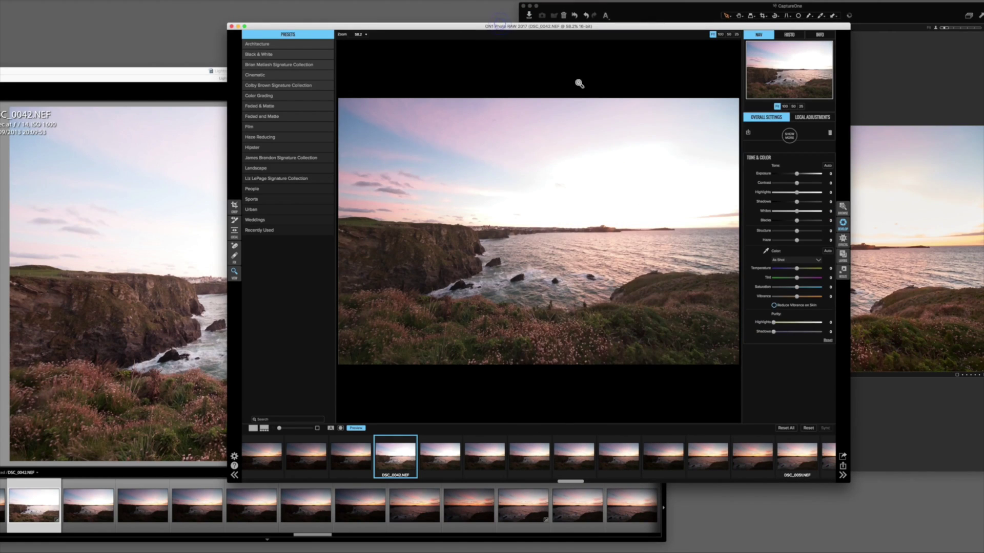
drag(802, 195, 760, 201)
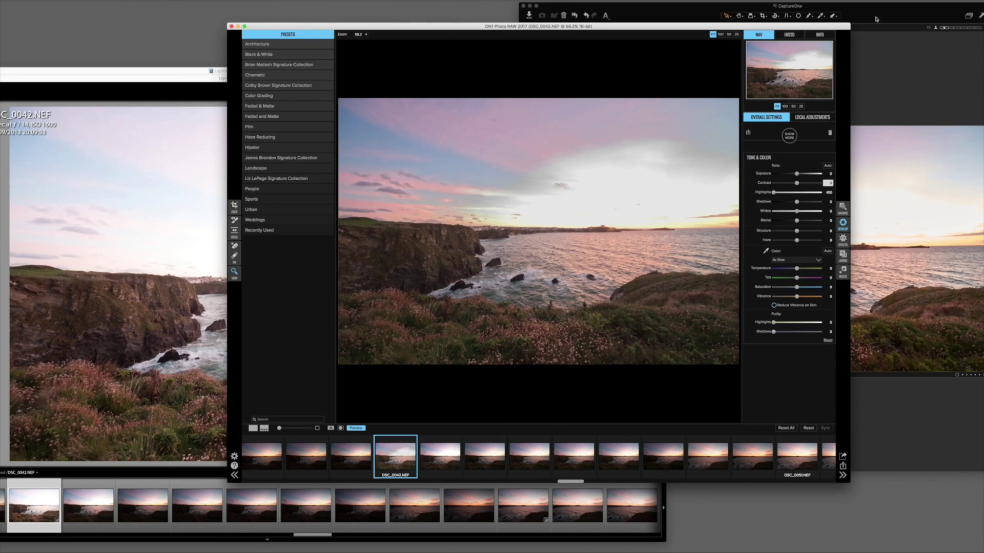
click(896, 14)
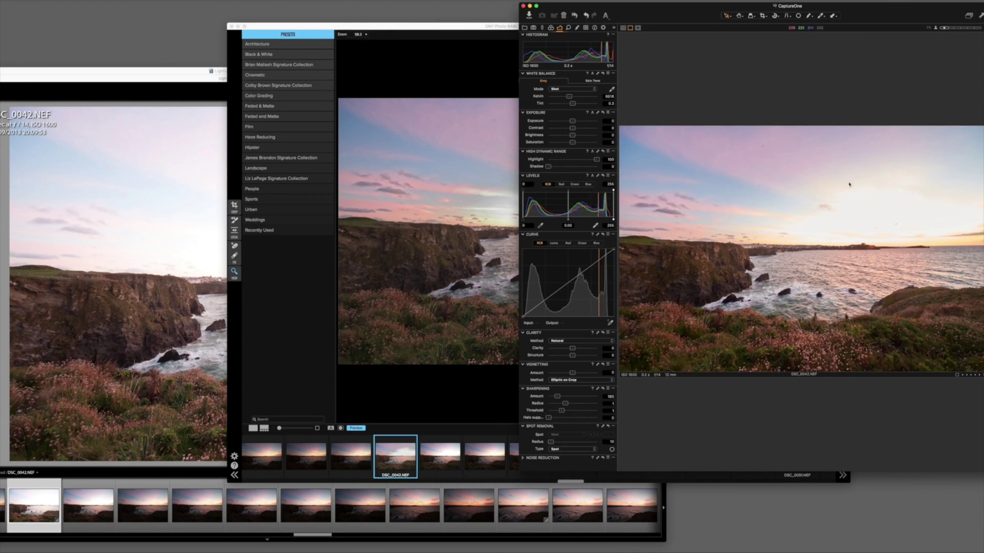
Step: Compare the recovered highlights in the sky of DSC_0042.NEF between ON1 Photo RAW 2017 and Capture One
click(512, 26)
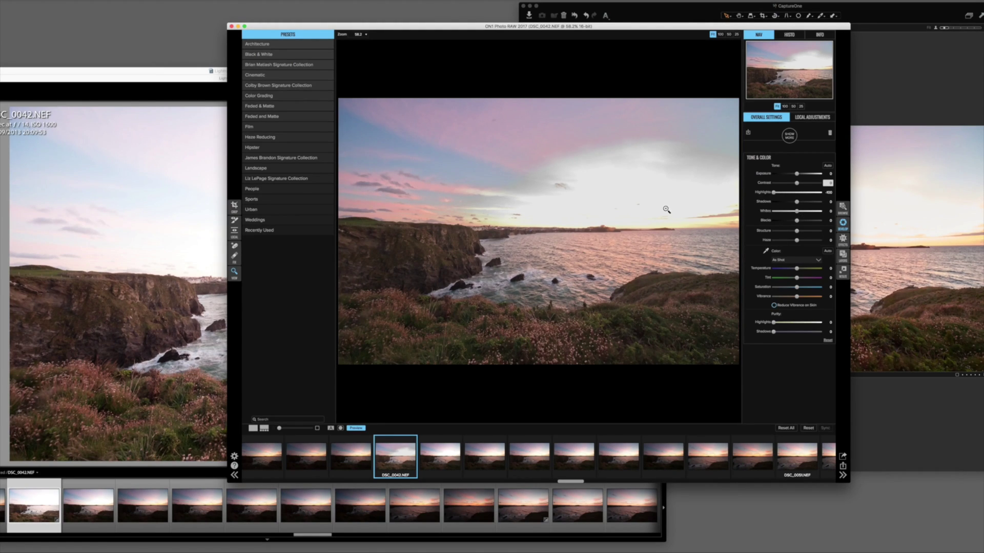
click(892, 18)
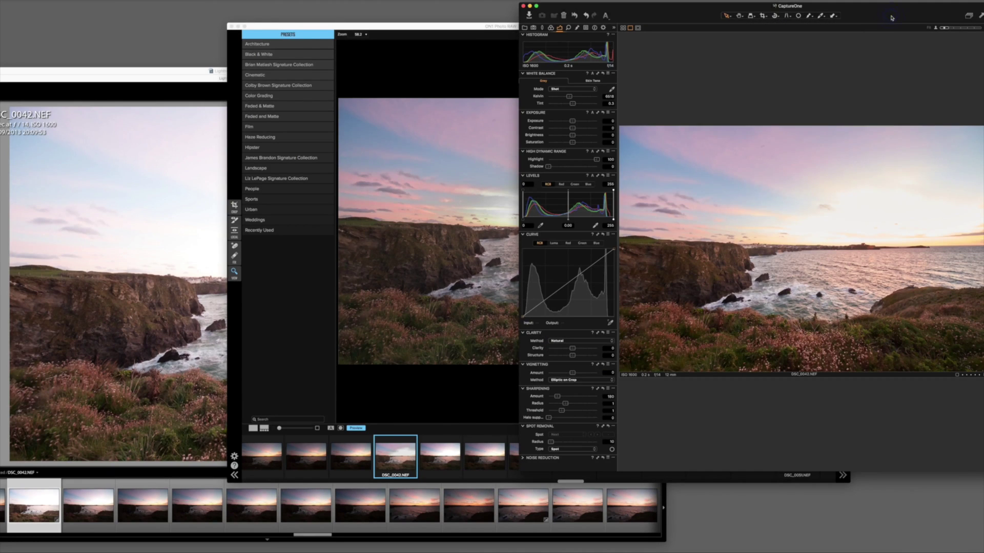
click(416, 32)
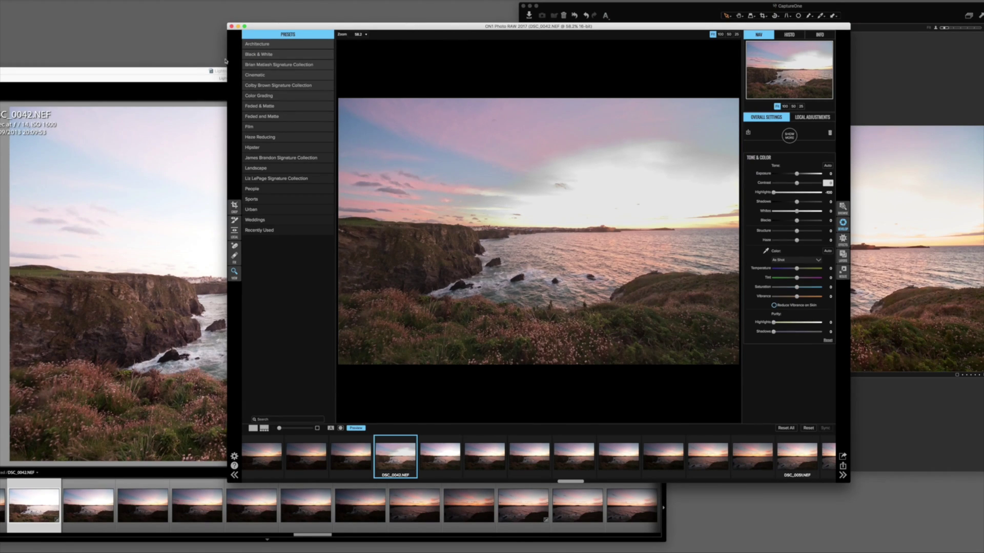
Step: Switch to Lightroom and pull the Highlights of DSC_0042.NEF all the way down
click(221, 75)
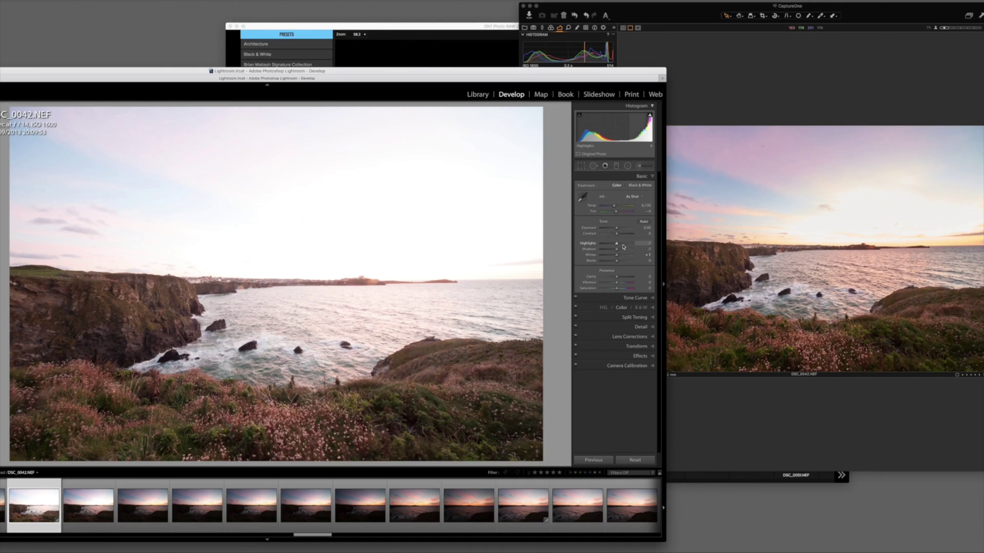
drag(619, 246, 593, 248)
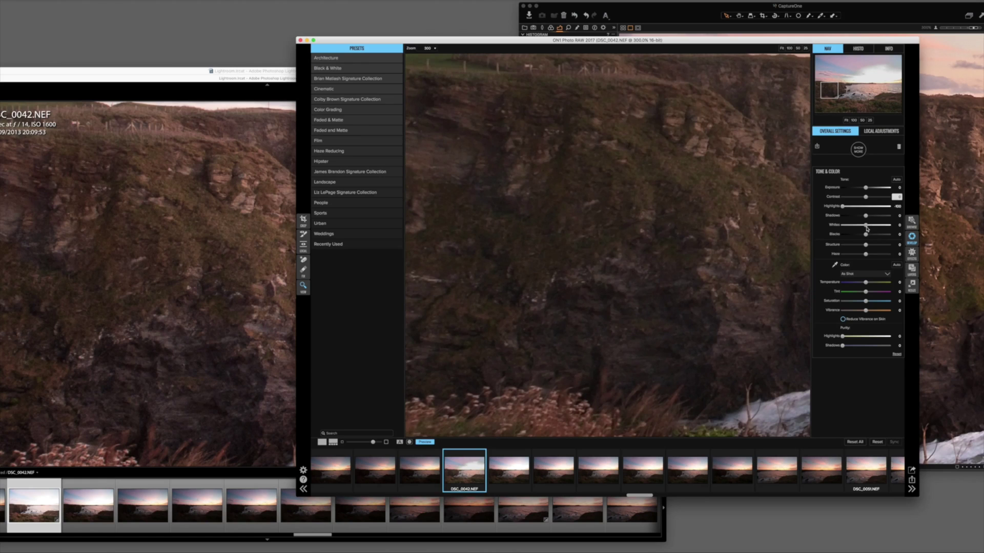
Step: Add a Sharpening adjustment to DSC_0042.NEF in ON1 Photo RAW 2017 and set its type to Progressive
click(858, 151)
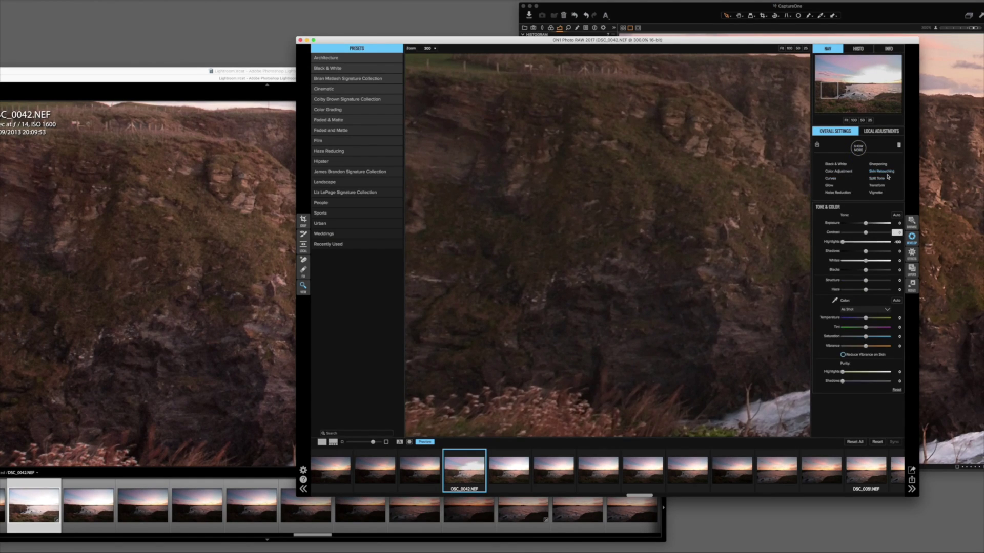
click(878, 165)
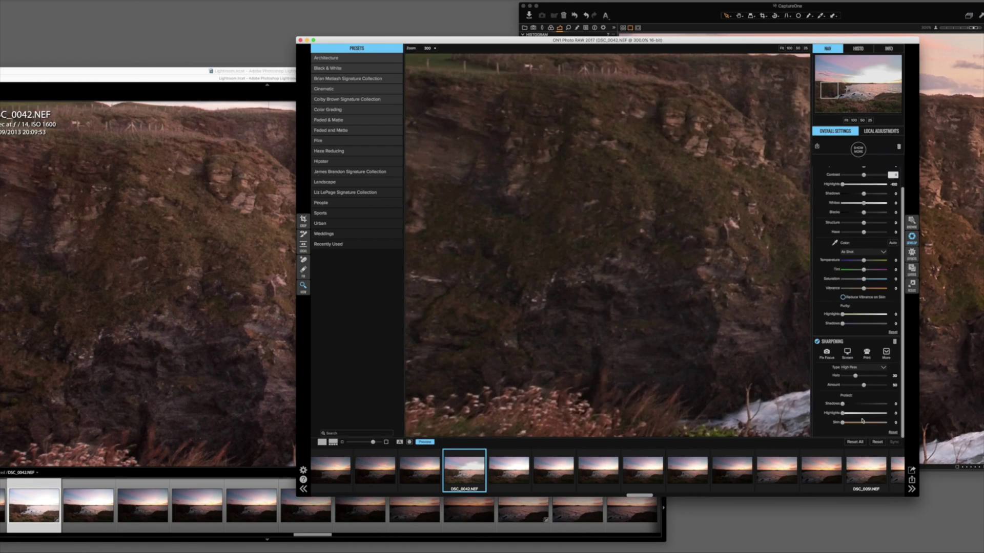
click(866, 368)
click(864, 382)
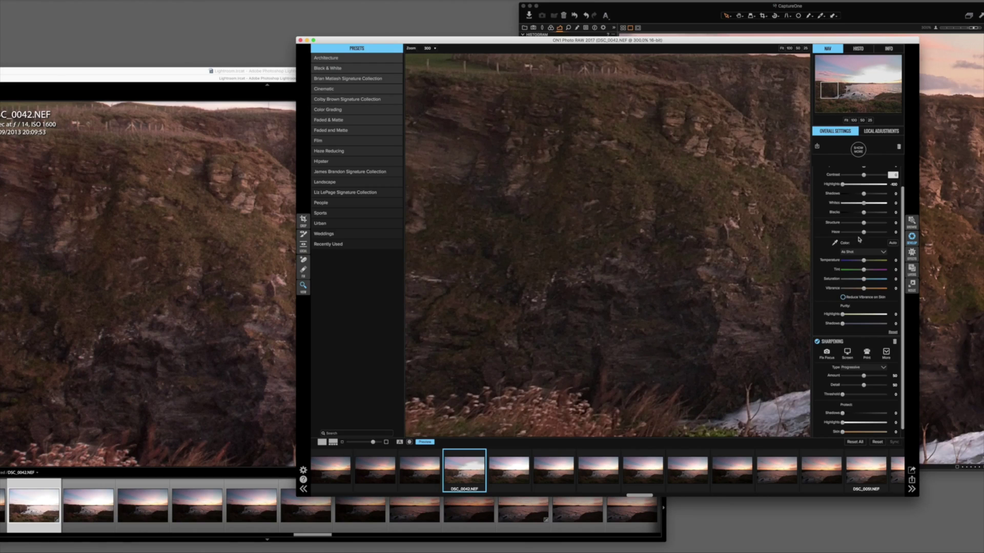
Step: Try raising the Whites of DSC_0042.NEF to 42 in ON1 Photo RAW 2017, and undo the change
drag(866, 206, 880, 205)
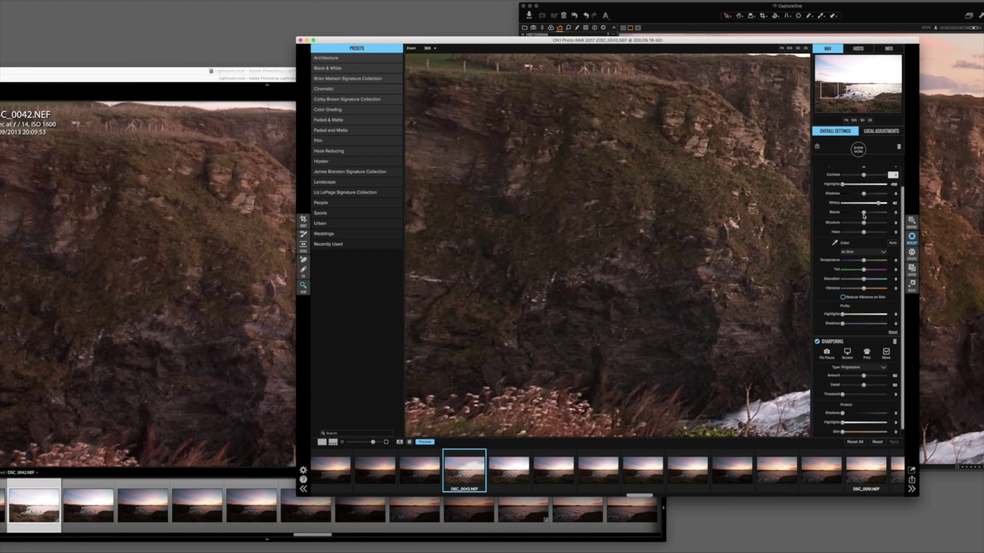
key(super+z)
Step: Switch to Capture One and compare the magnified cliff detail of DSC_0042.NEF with the other two programs
click(679, 11)
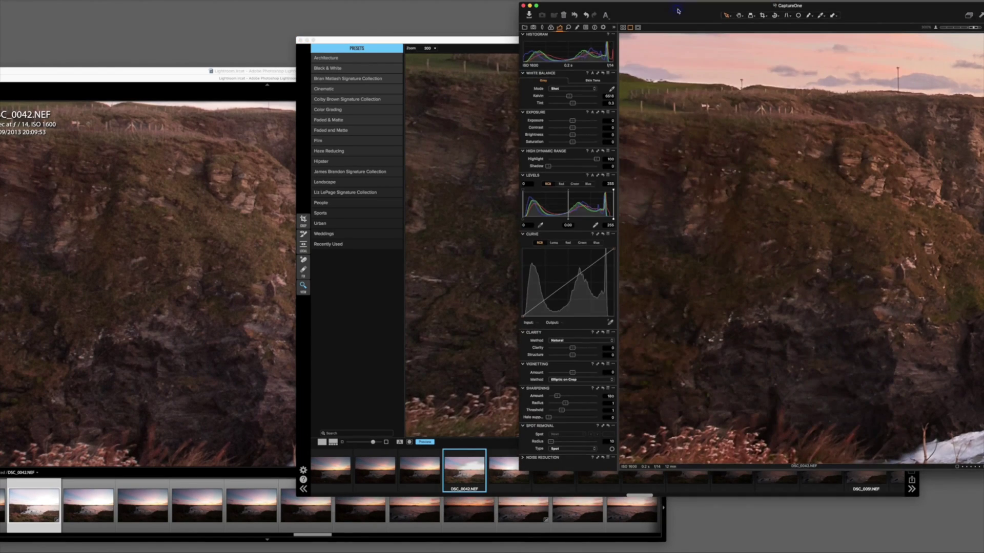
drag(678, 11, 669, 11)
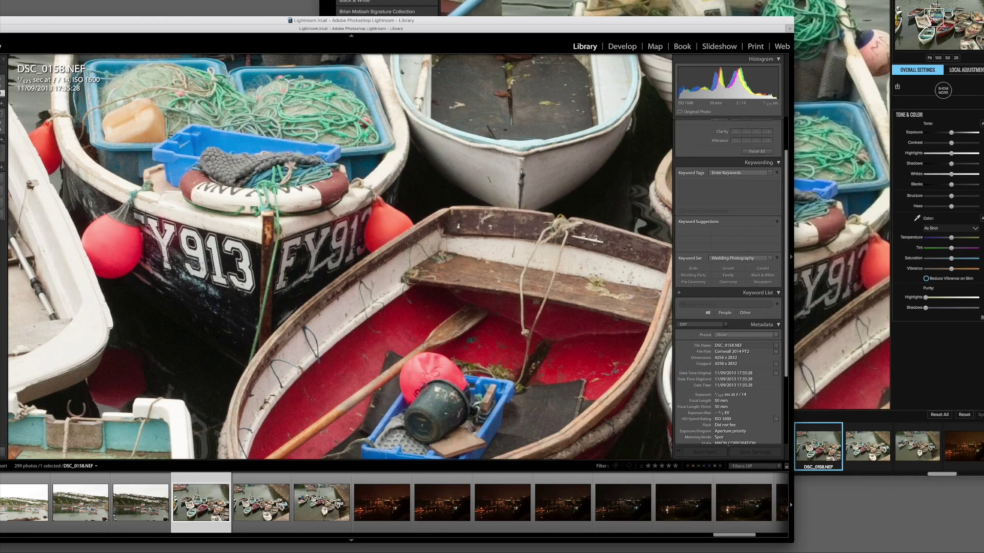
Step: Compare the harbour boats in DSC_0158.NEF between Lightroom and Capture One, both magnified and as a full view
key(super+Tab)
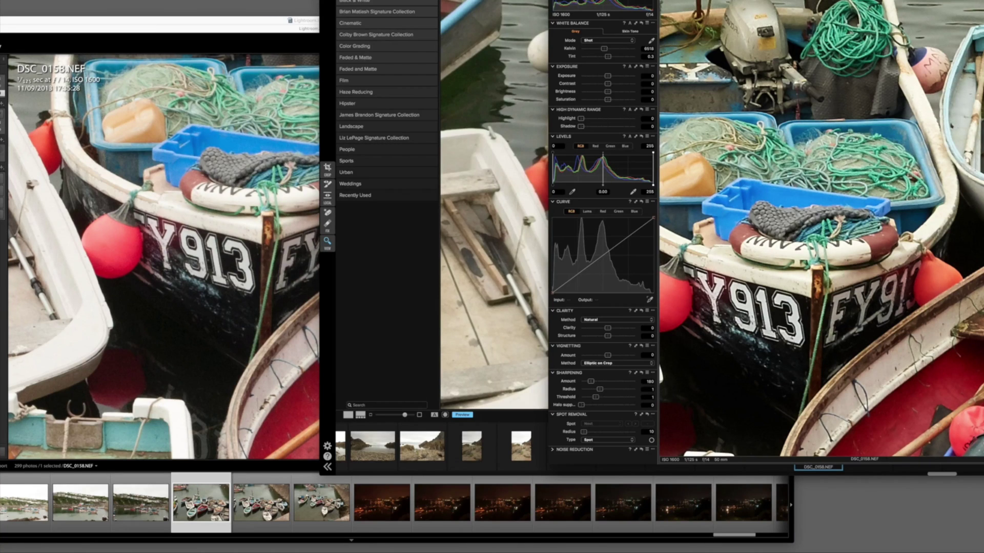
click(273, 22)
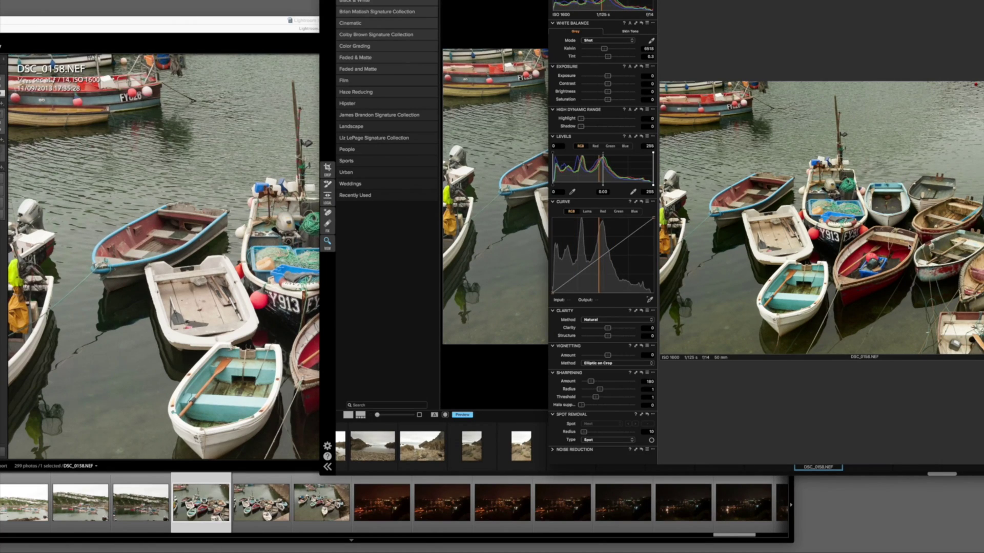
click(225, 25)
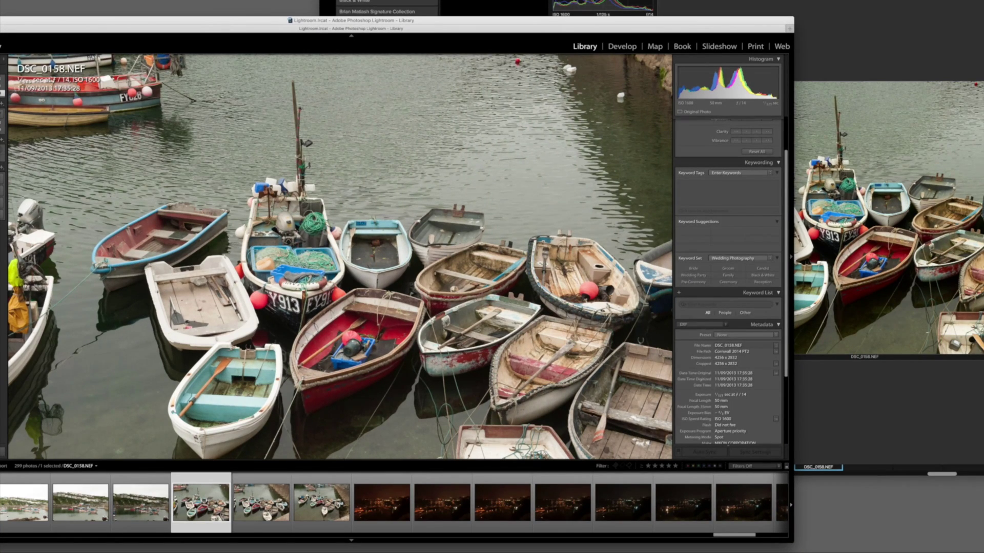
key(super+Tab)
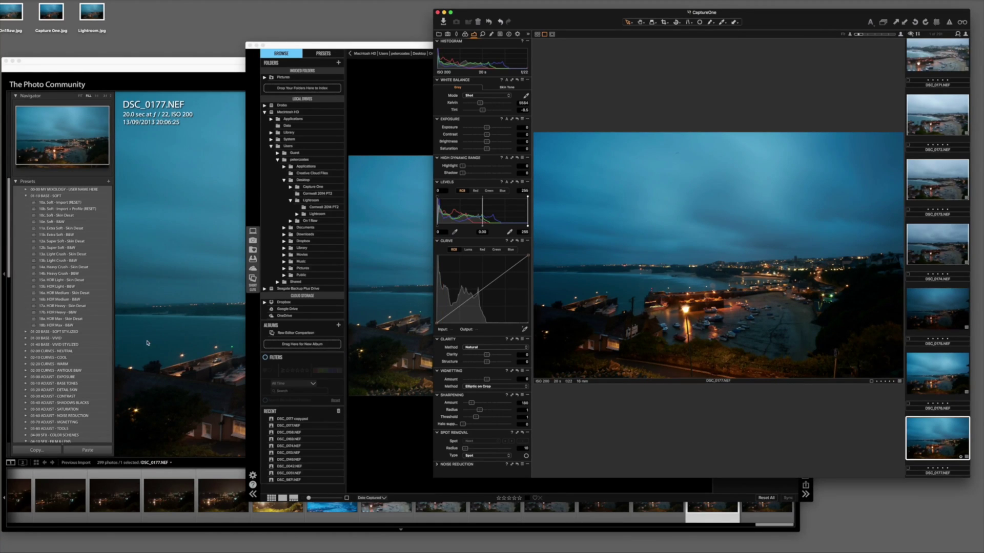
Step: Select the three exported JPEG files on the desktop and show the actions available for them
drag(115, 18, 20, 22)
right_click(21, 21)
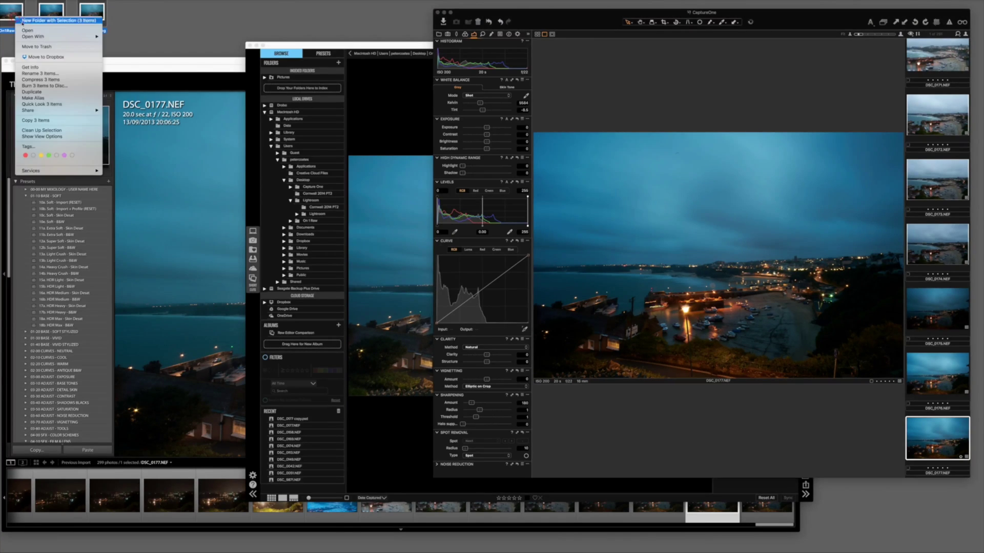